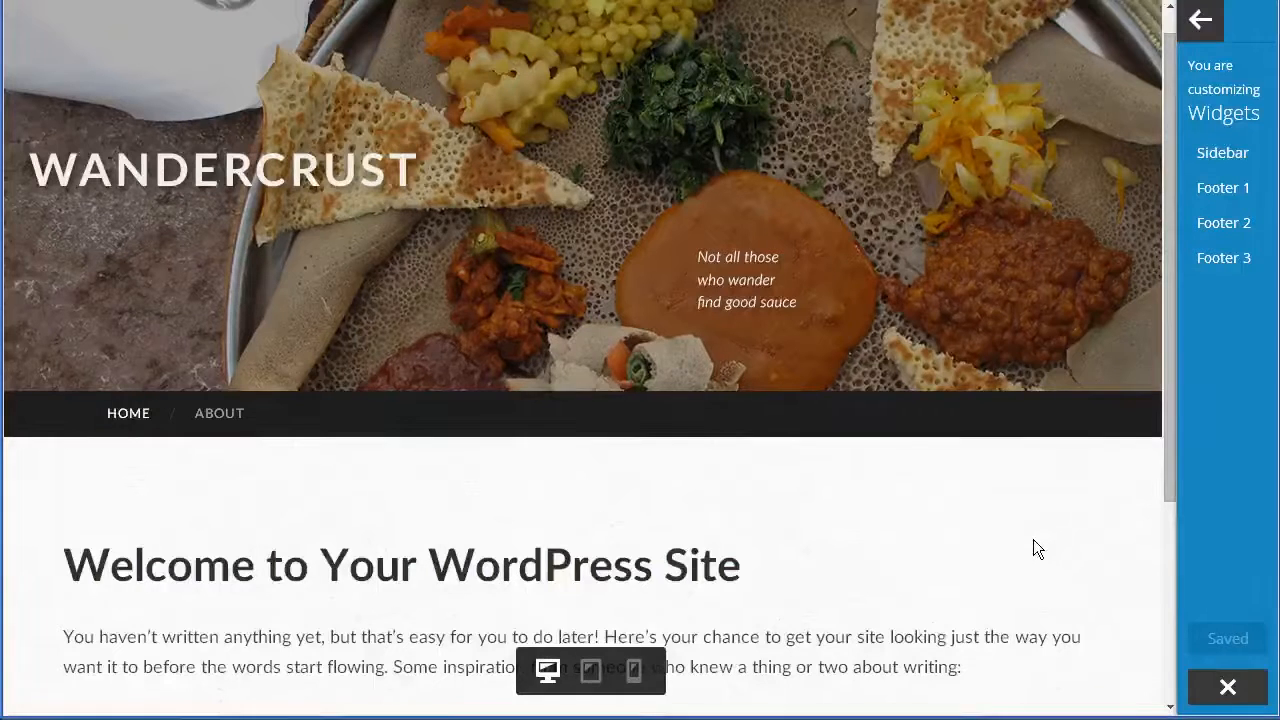
Return to the main Customizer sections and open the Widgets panel.
scroll(1033, 539, down, 2)
scroll(1025, 557, down, 2)
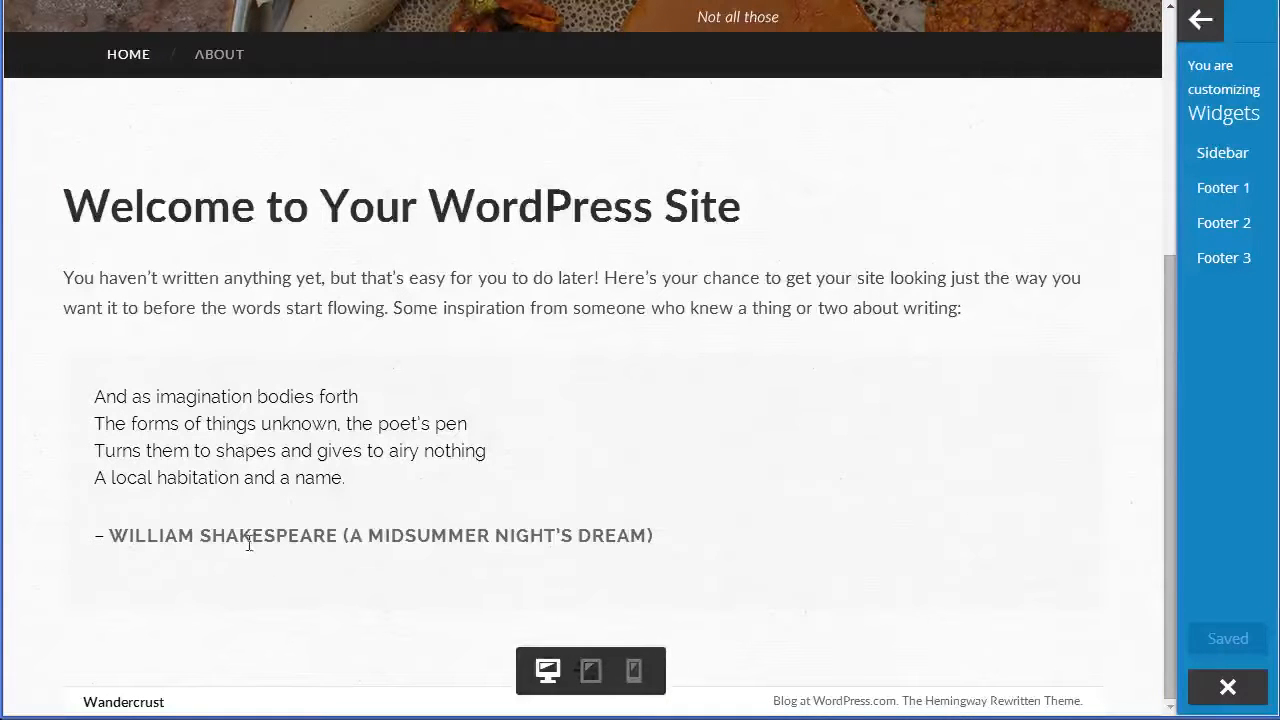
scroll(274, 560, up, 1)
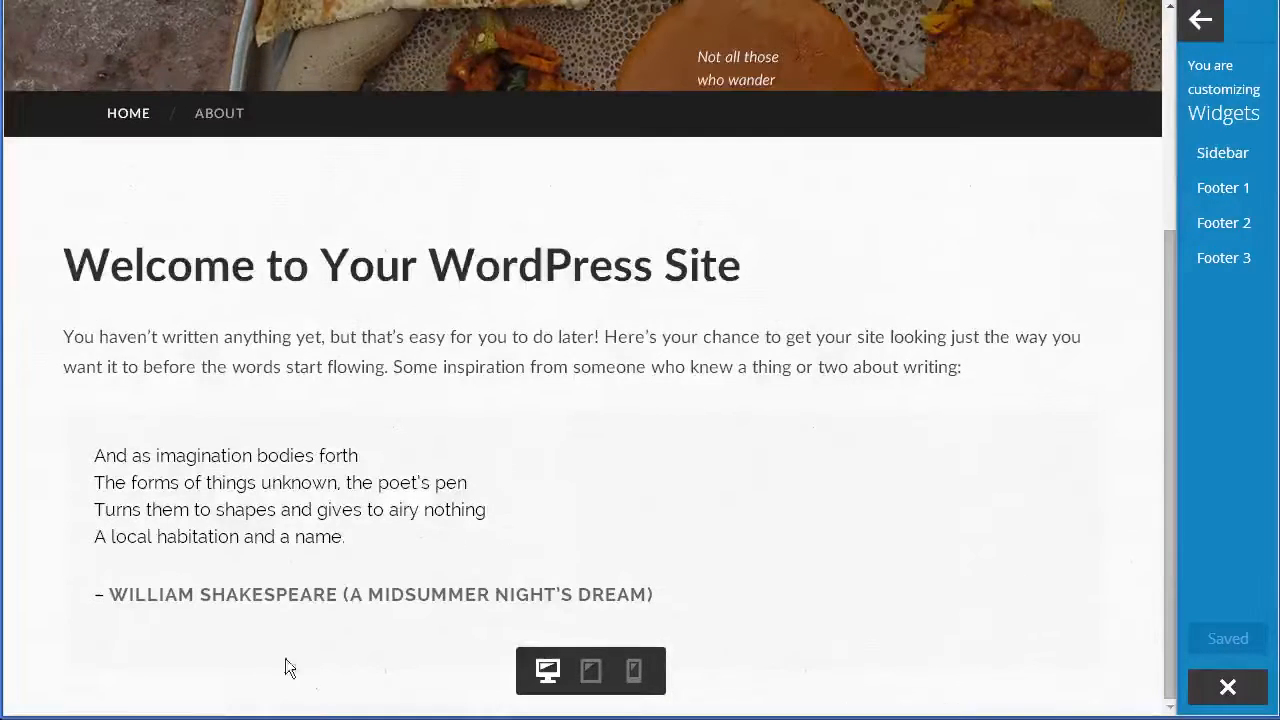
scroll(300, 675, up, 4)
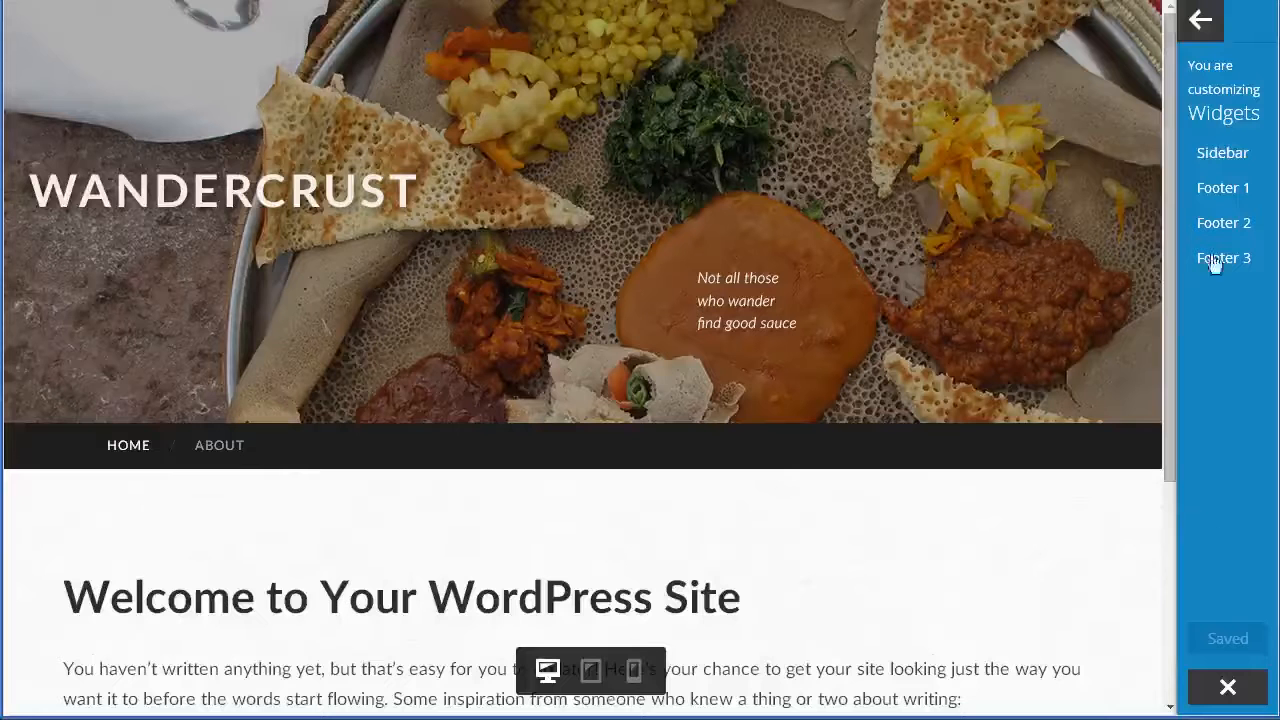
click(1200, 32)
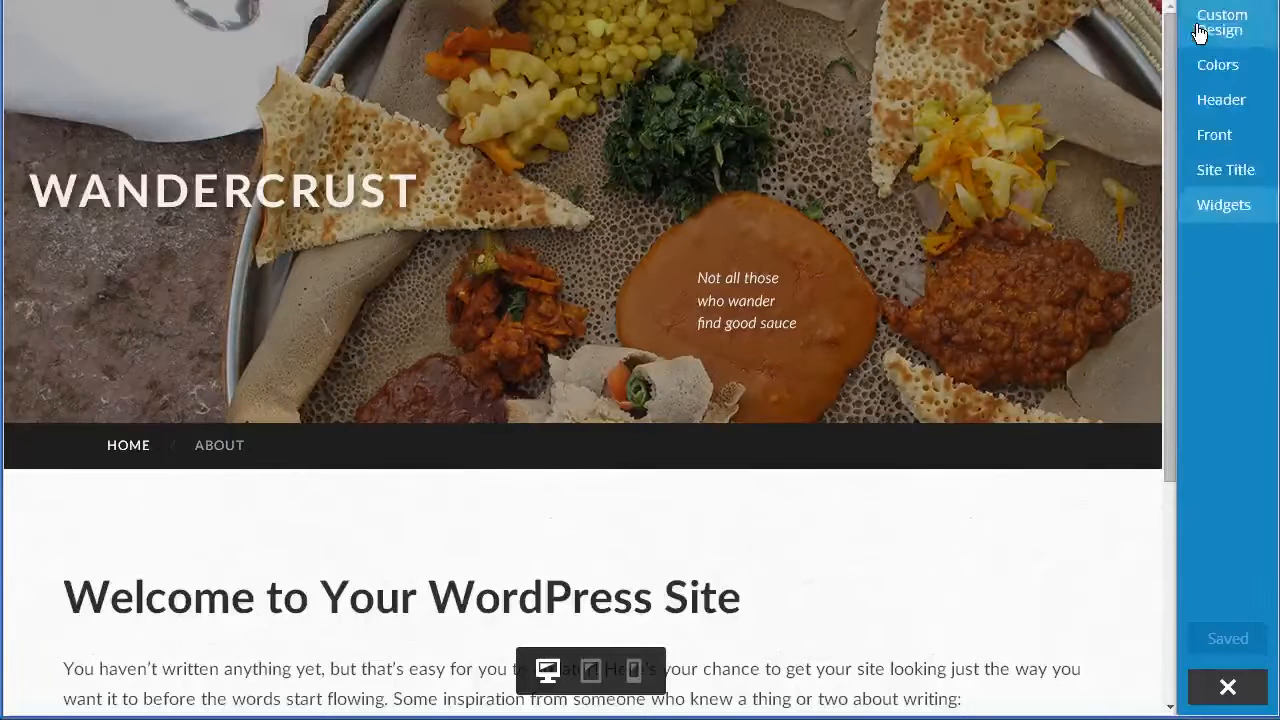
click(1224, 206)
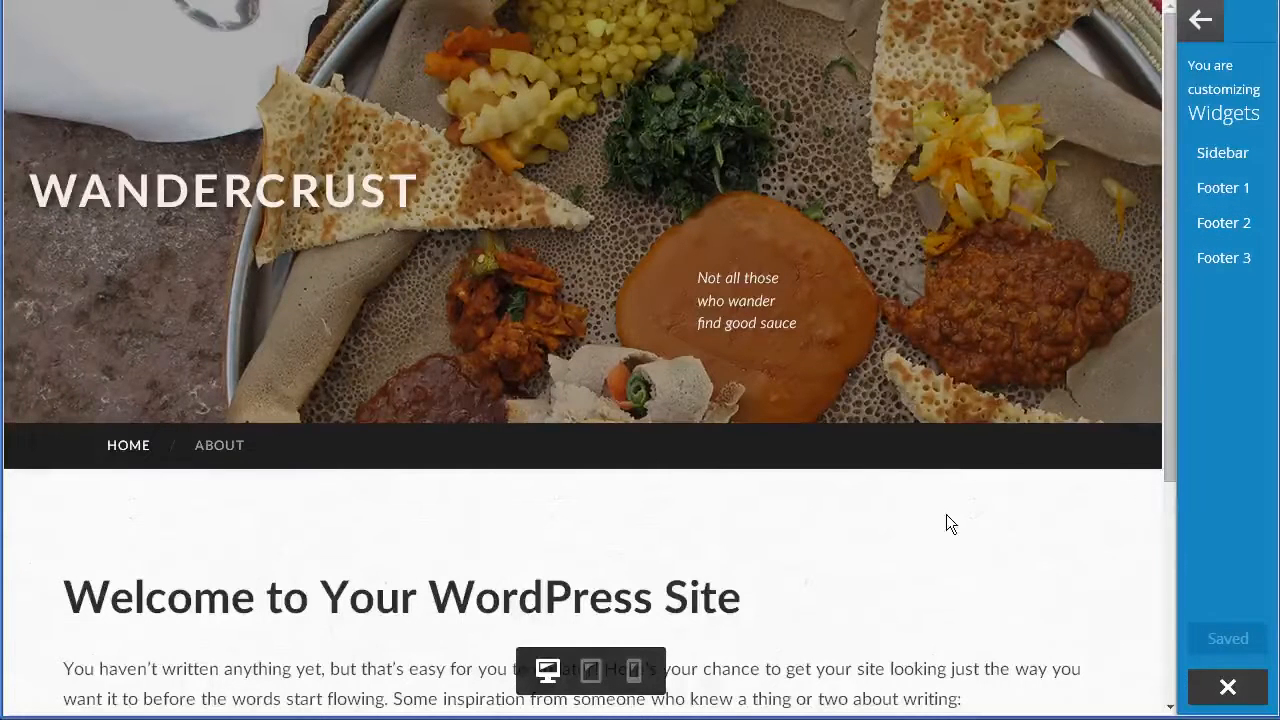
scroll(946, 514, down, 3)
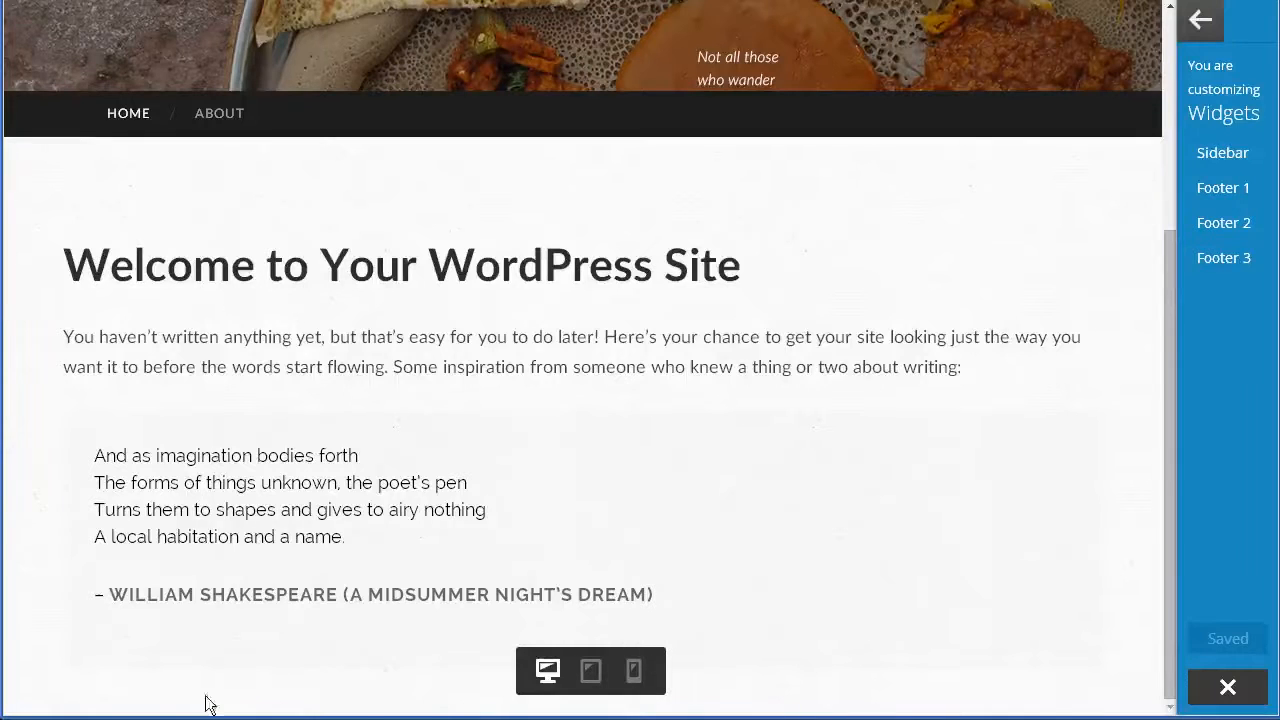
scroll(699, 580, up, 3)
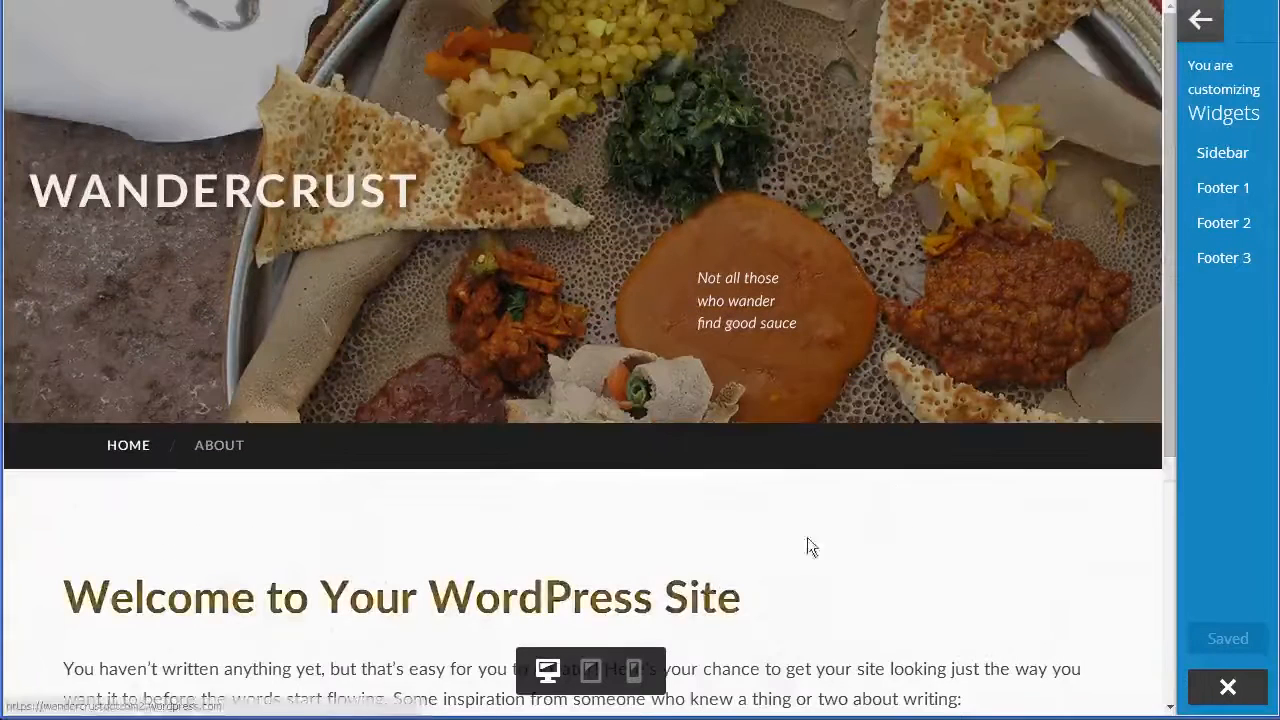
scroll(500, 600, down, 3)
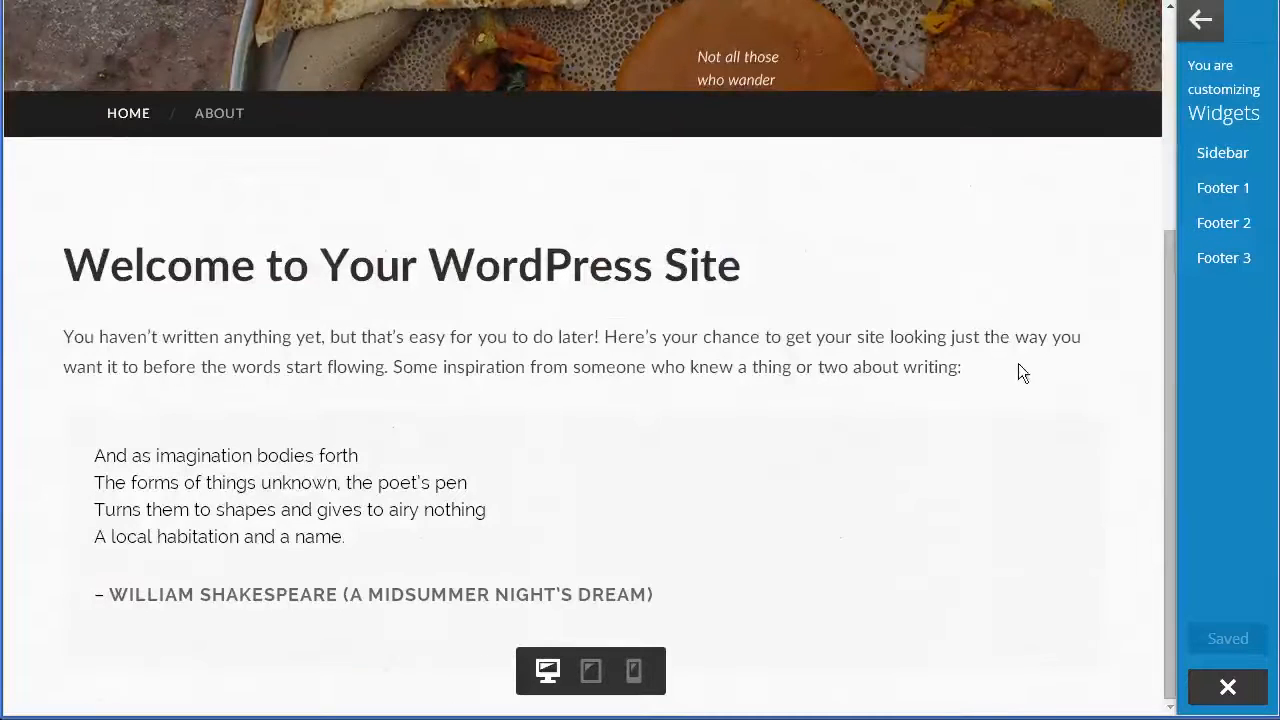
scroll(1019, 376, up, 3)
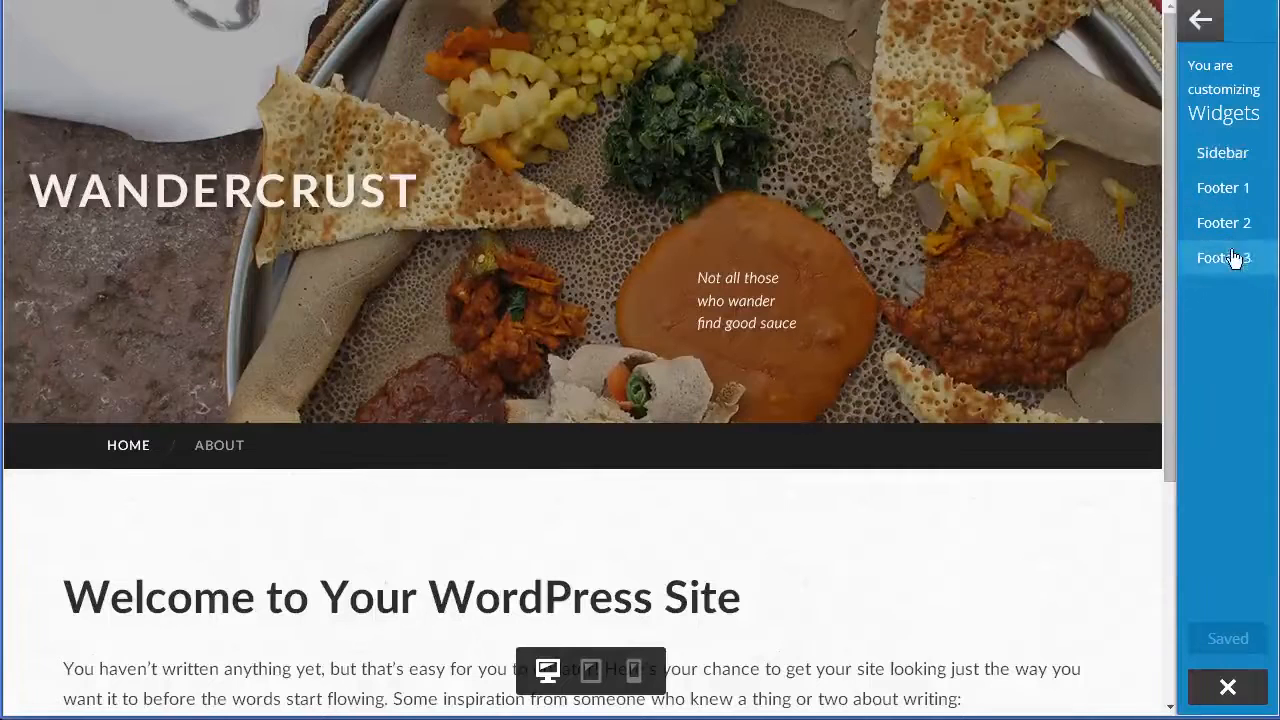
Show the Sidebar's available-widget list, scrolled down to Follow Button.
click(1241, 163)
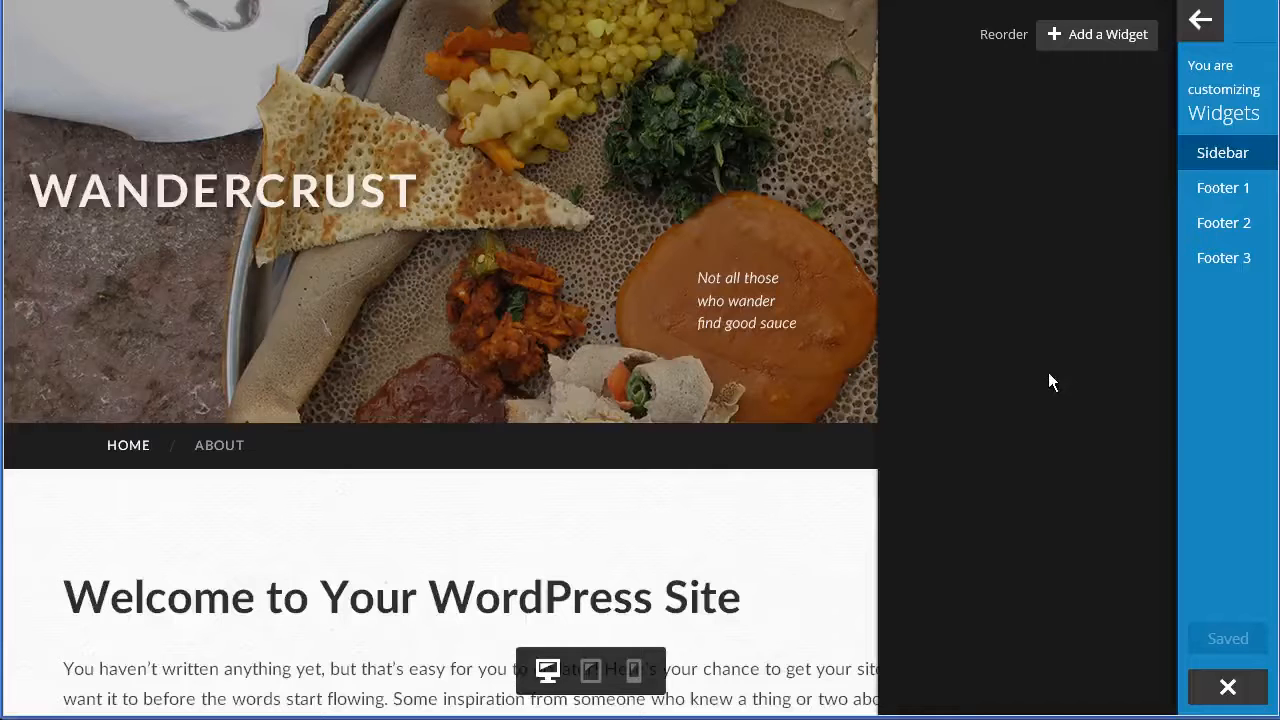
click(1122, 45)
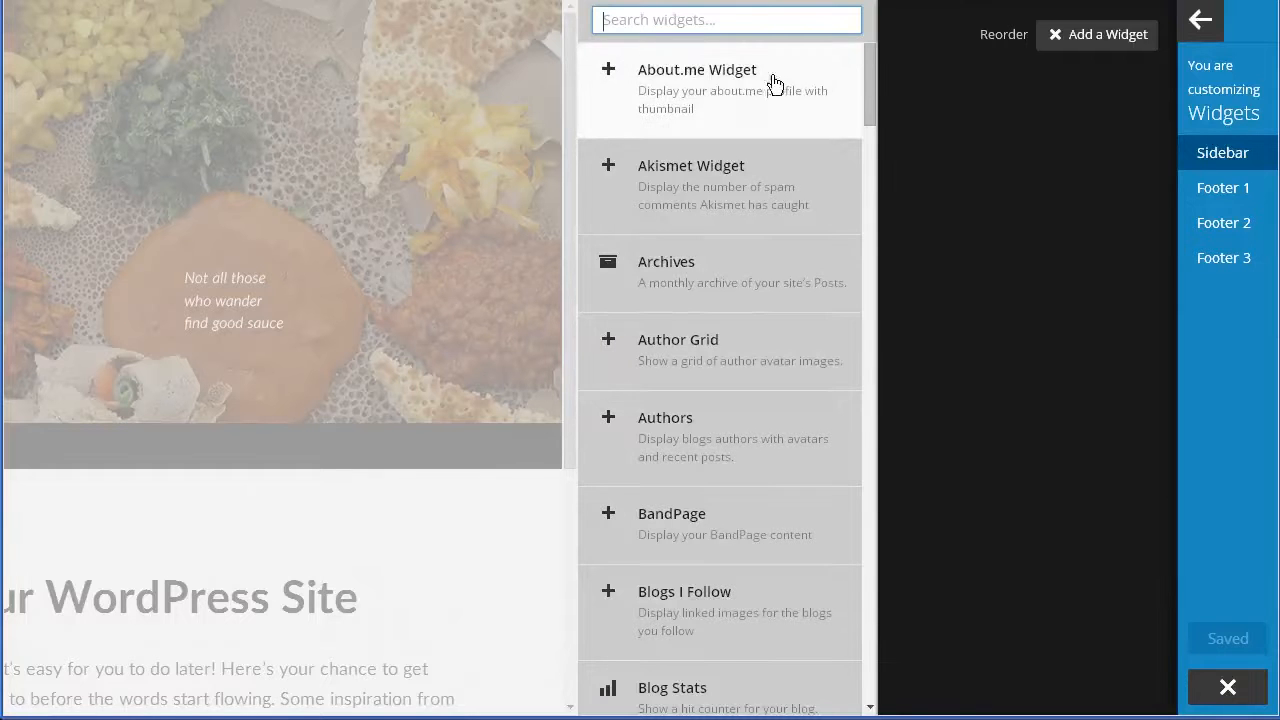
mouse_move(873, 73)
mouse_down()
mouse_move(864, 184)
mouse_move(868, 58)
mouse_up()
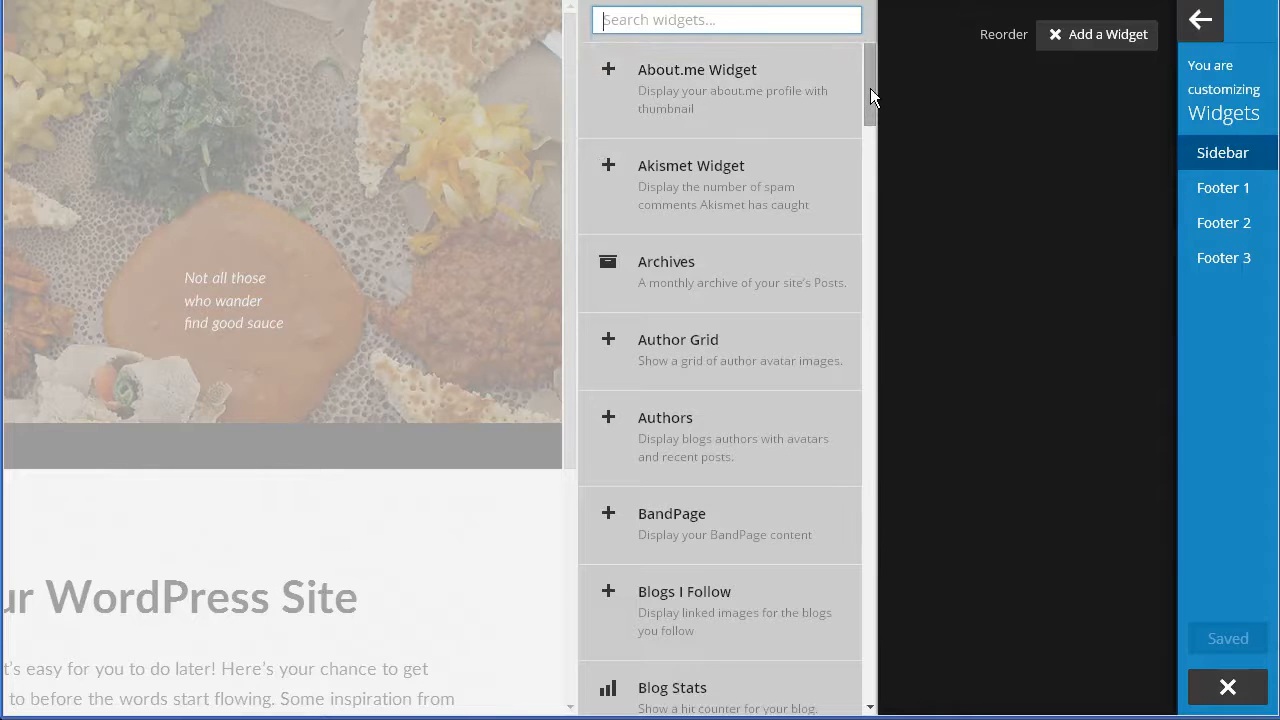
drag(870, 88, 875, 140)
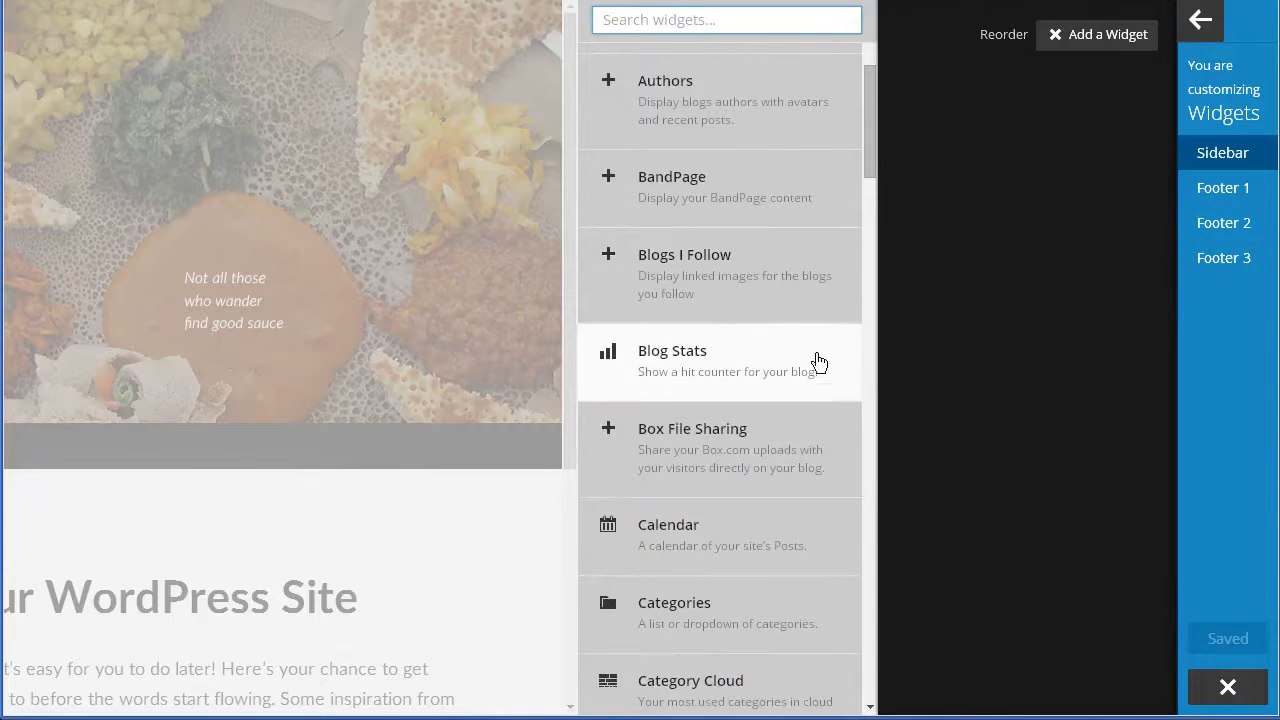
drag(869, 150, 865, 342)
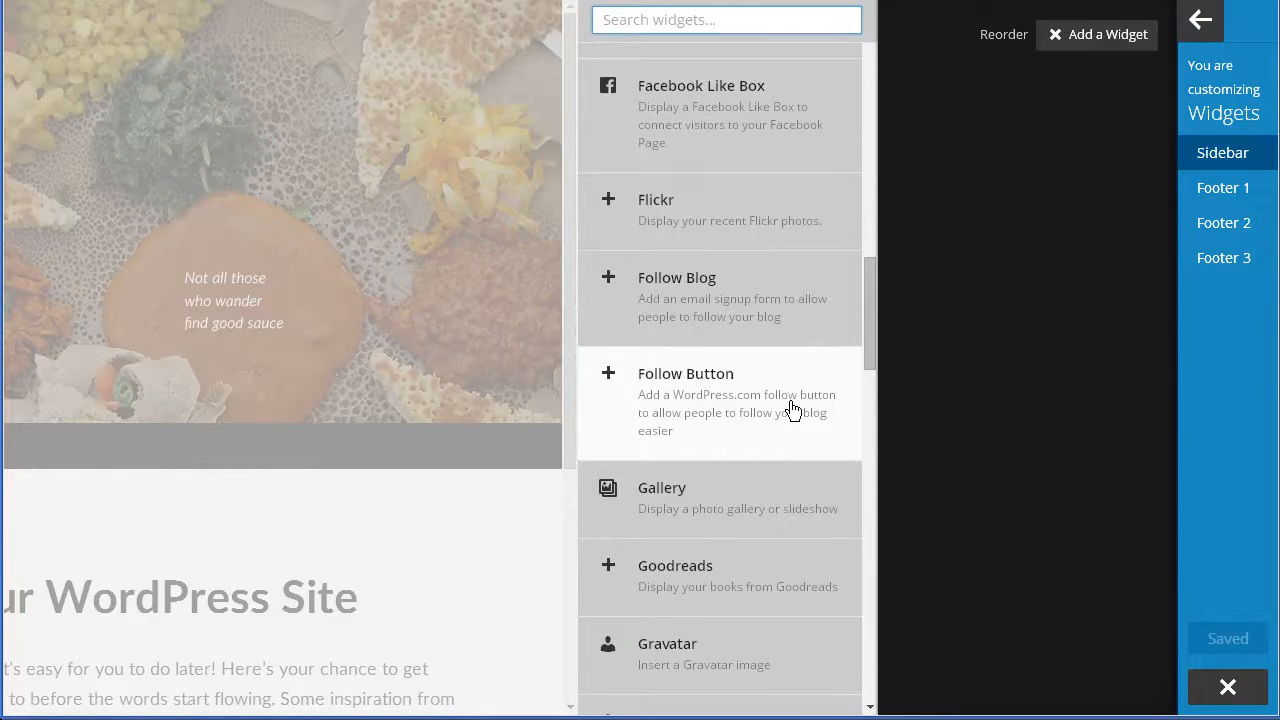
Add a Follow Button widget to the Sidebar, trying then deleting an Author visibility rule.
click(708, 403)
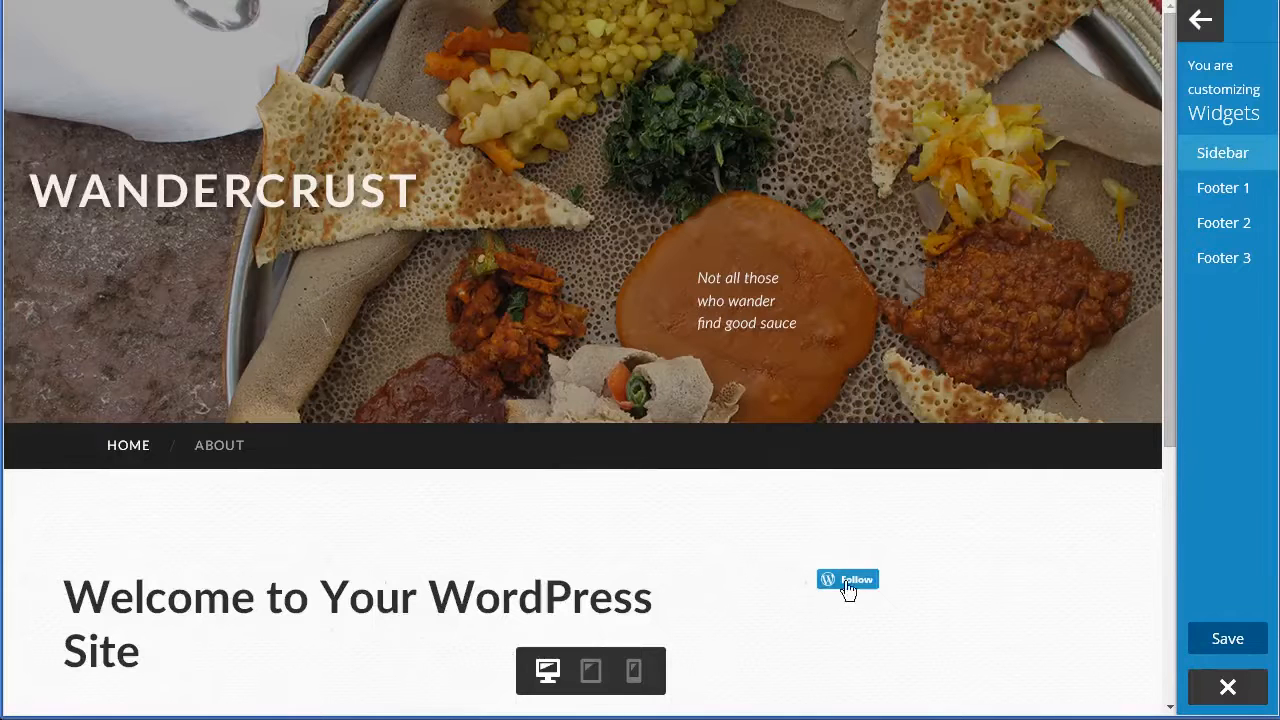
click(1236, 165)
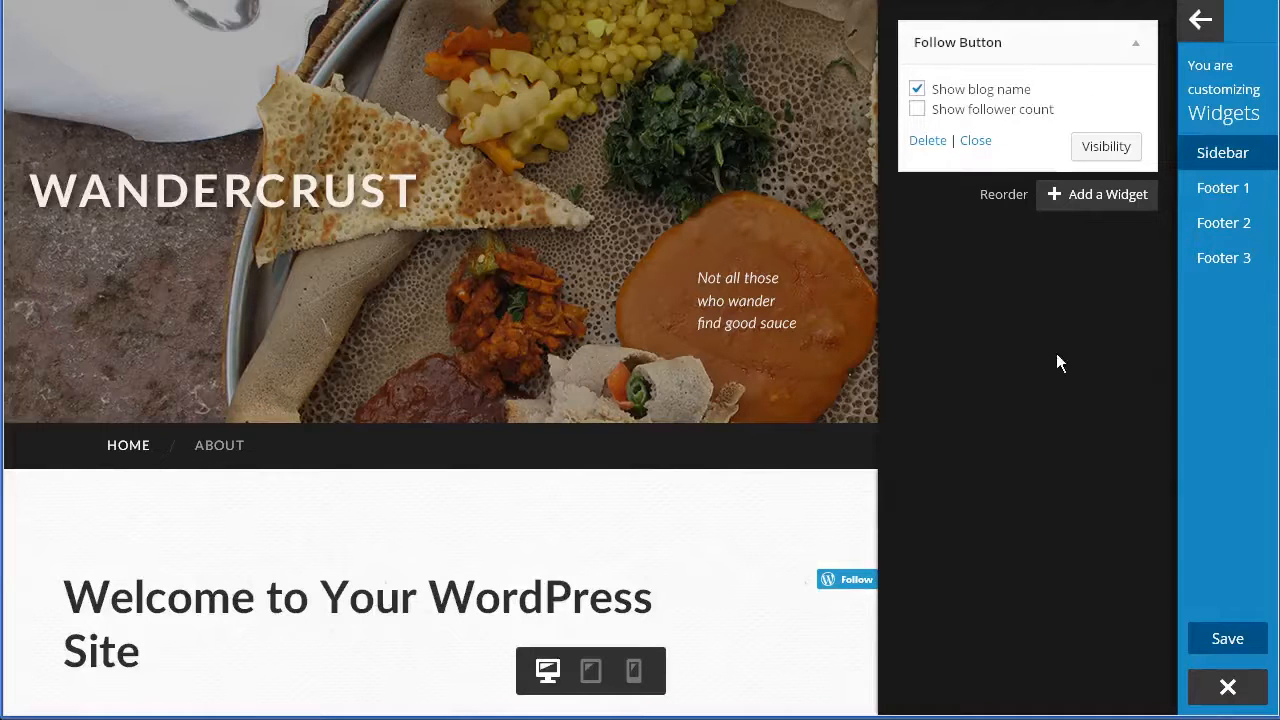
click(1116, 150)
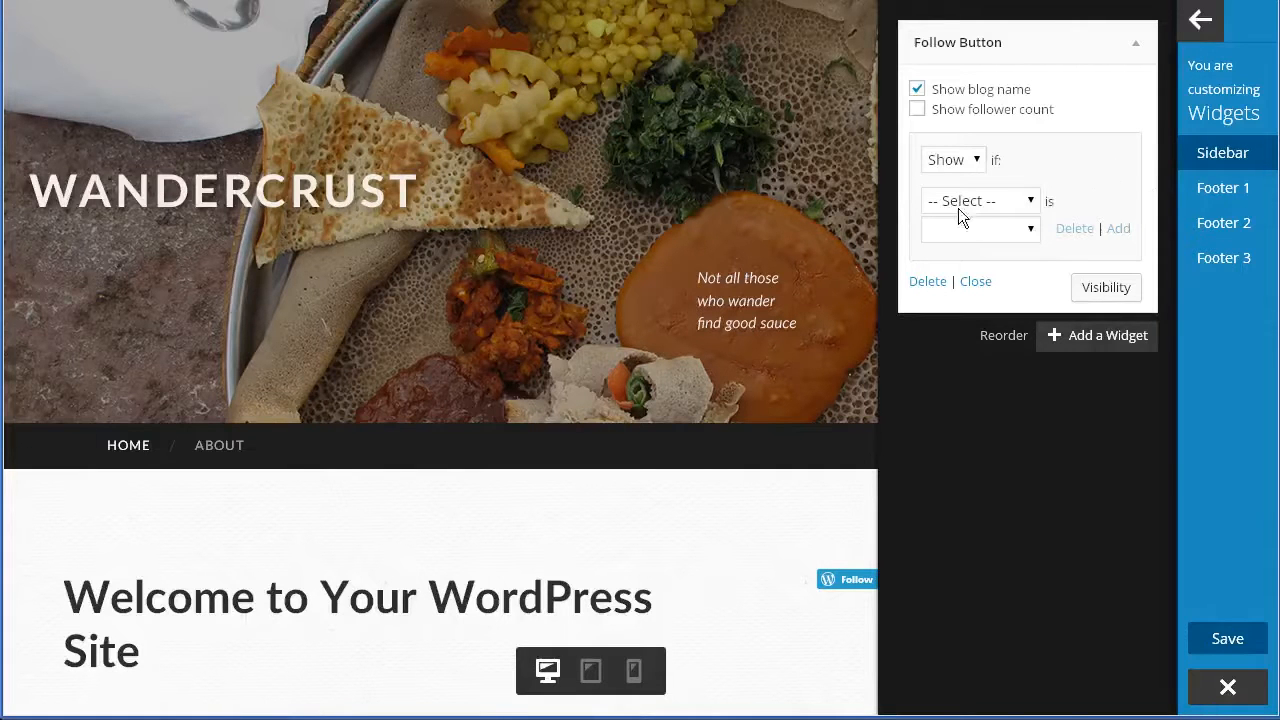
click(990, 202)
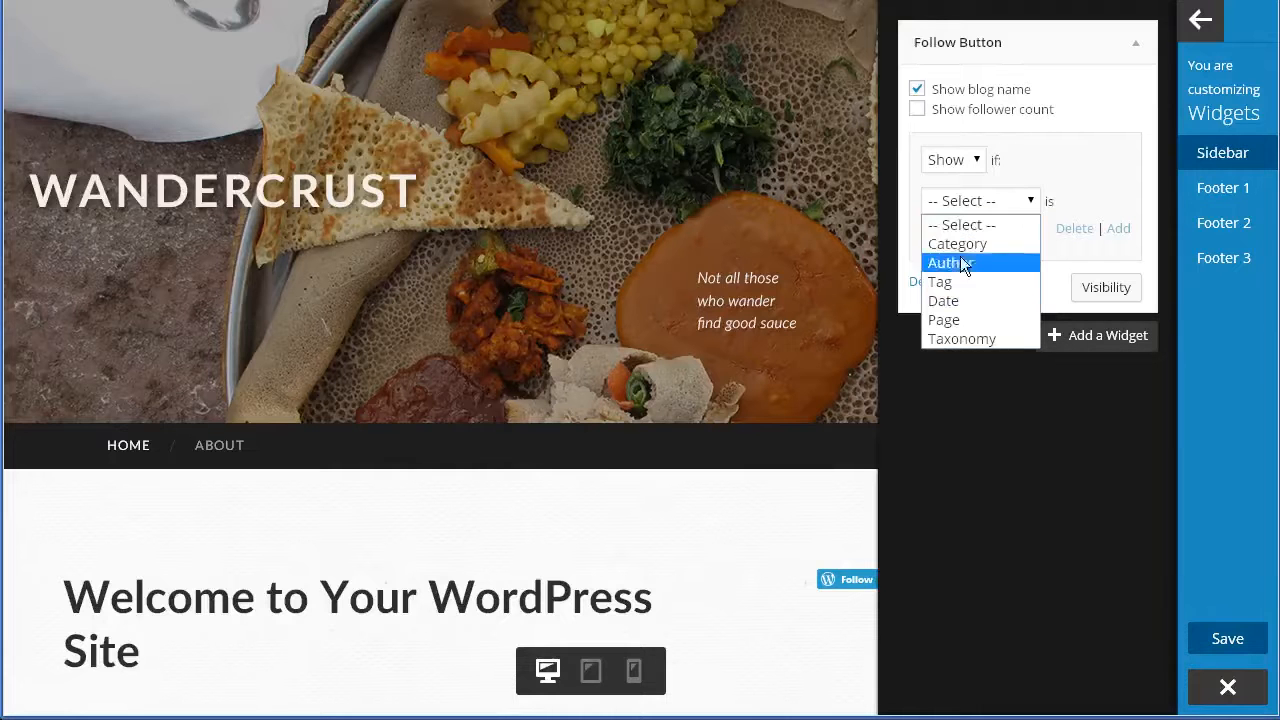
click(969, 261)
click(971, 230)
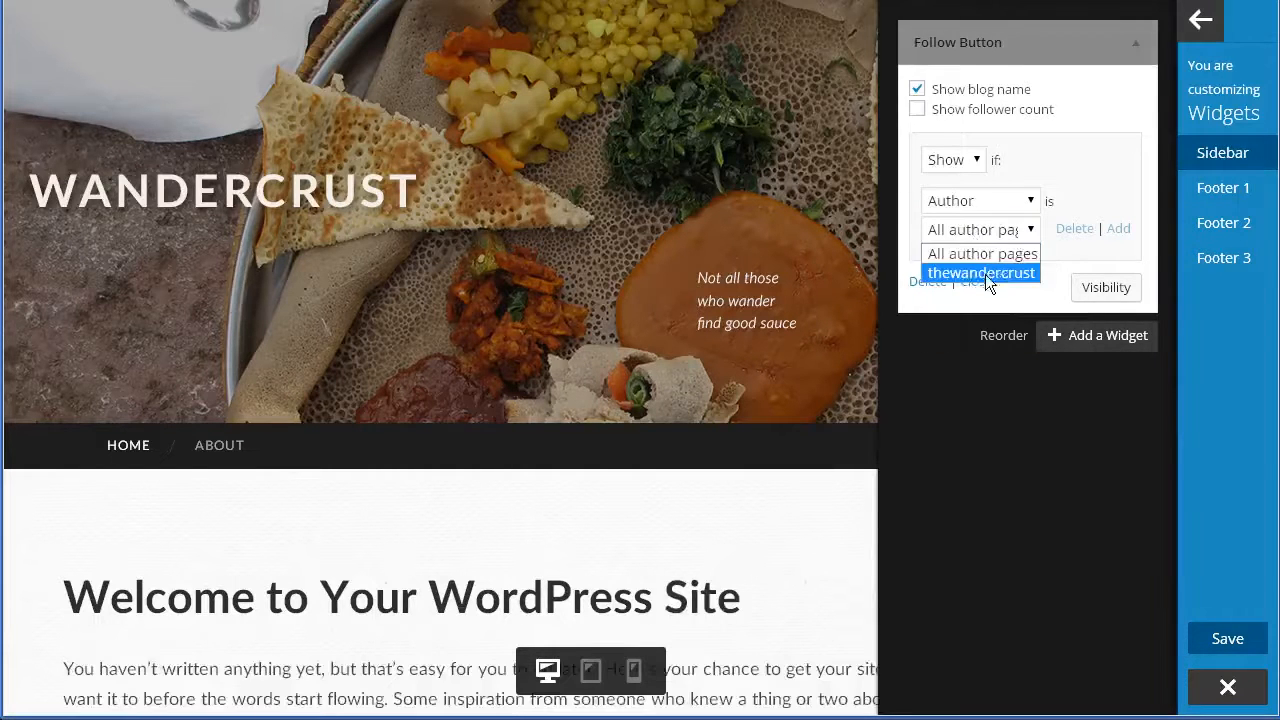
click(988, 271)
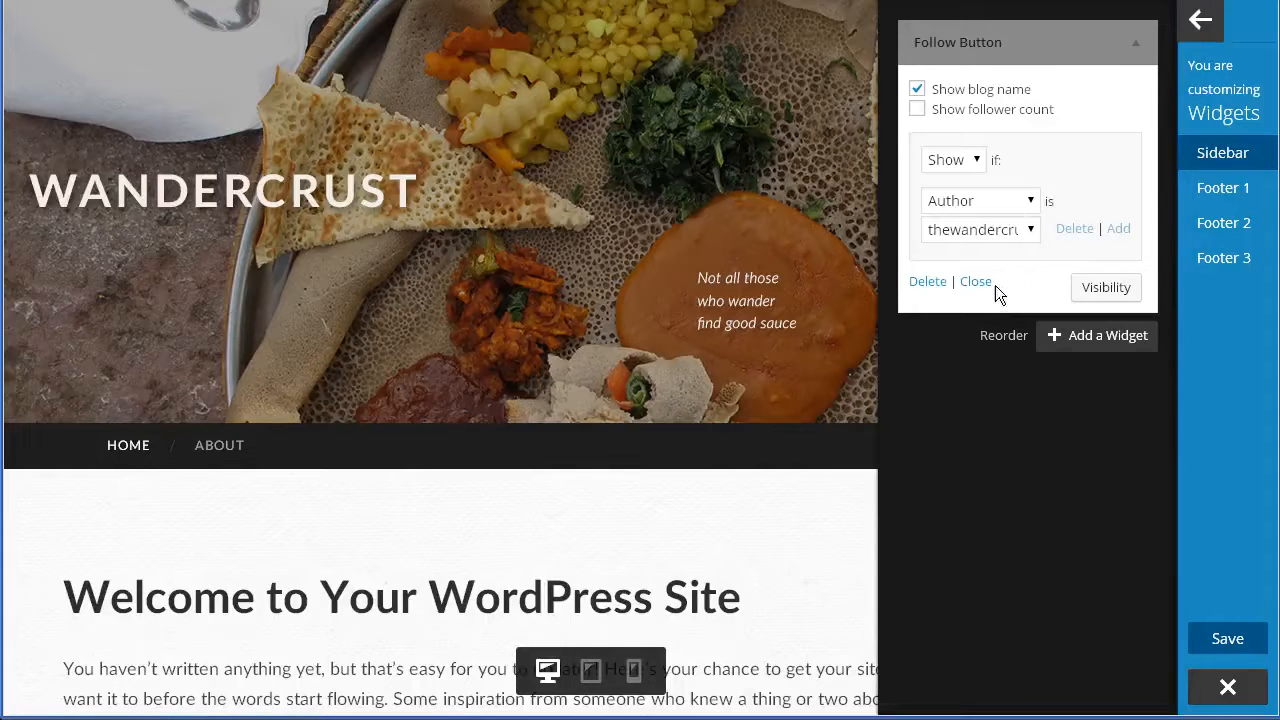
scroll(770, 441, down, 4)
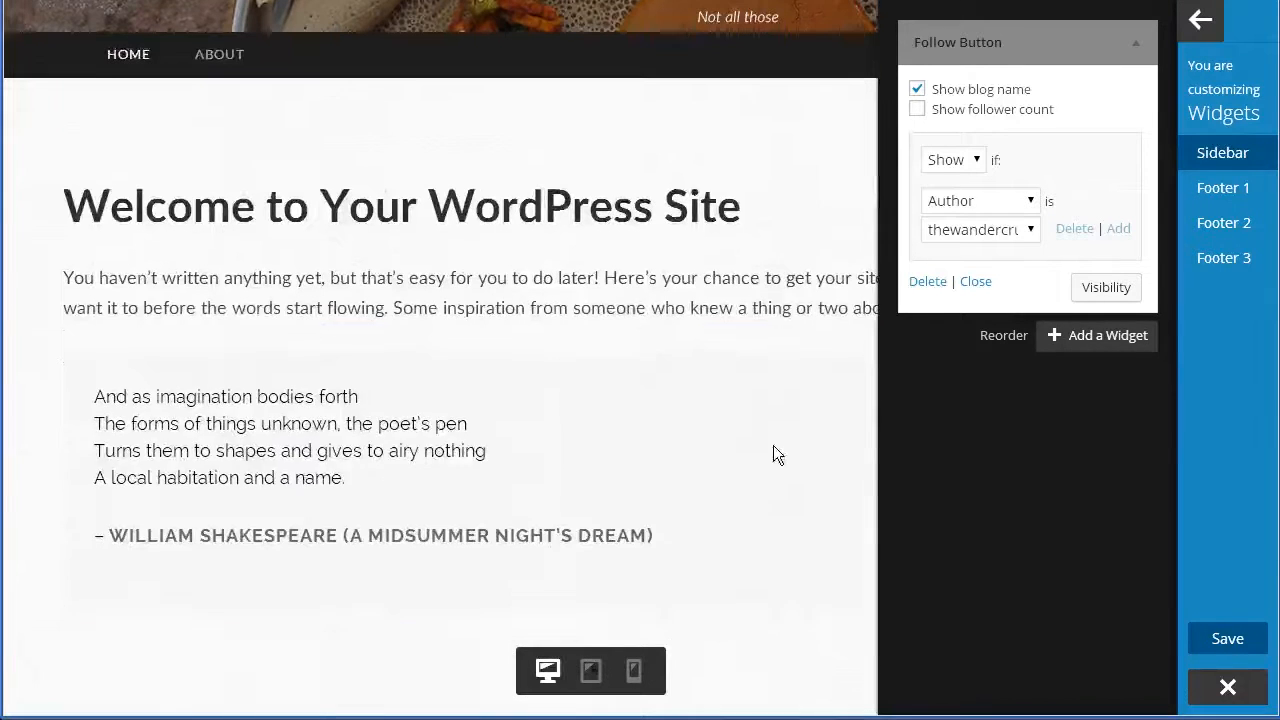
scroll(680, 380, up, 1)
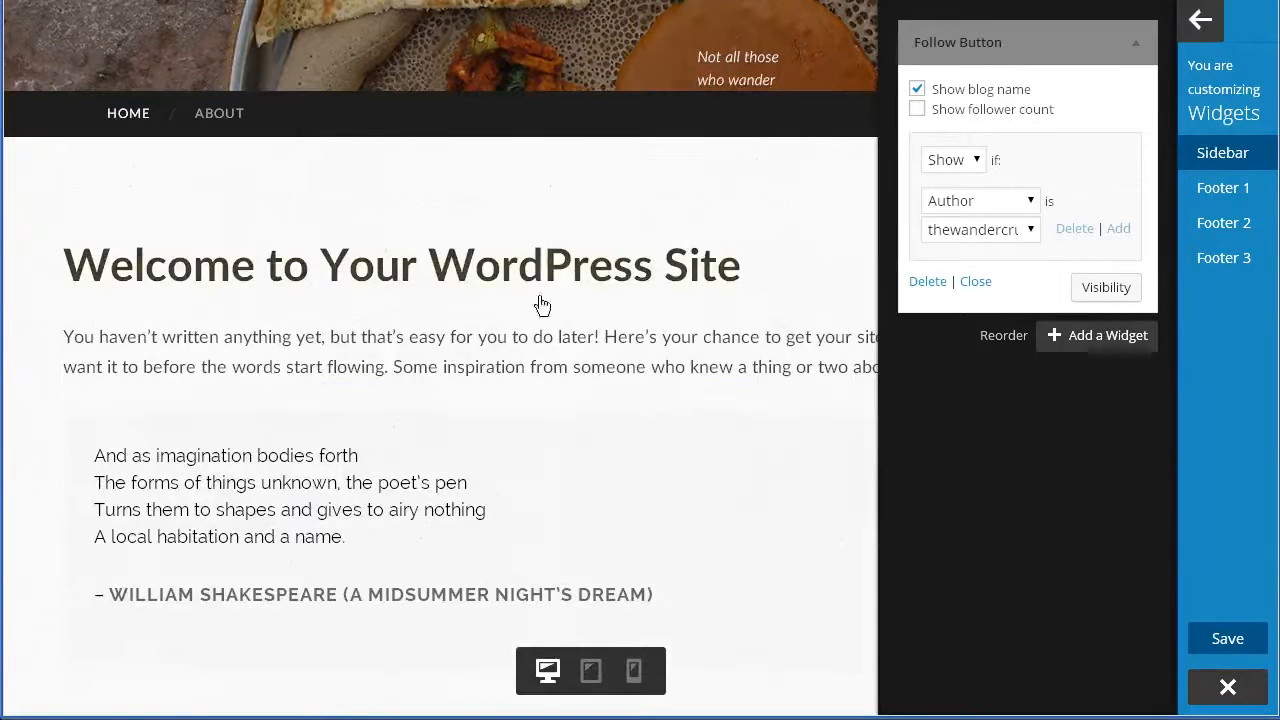
scroll(727, 557, up, 3)
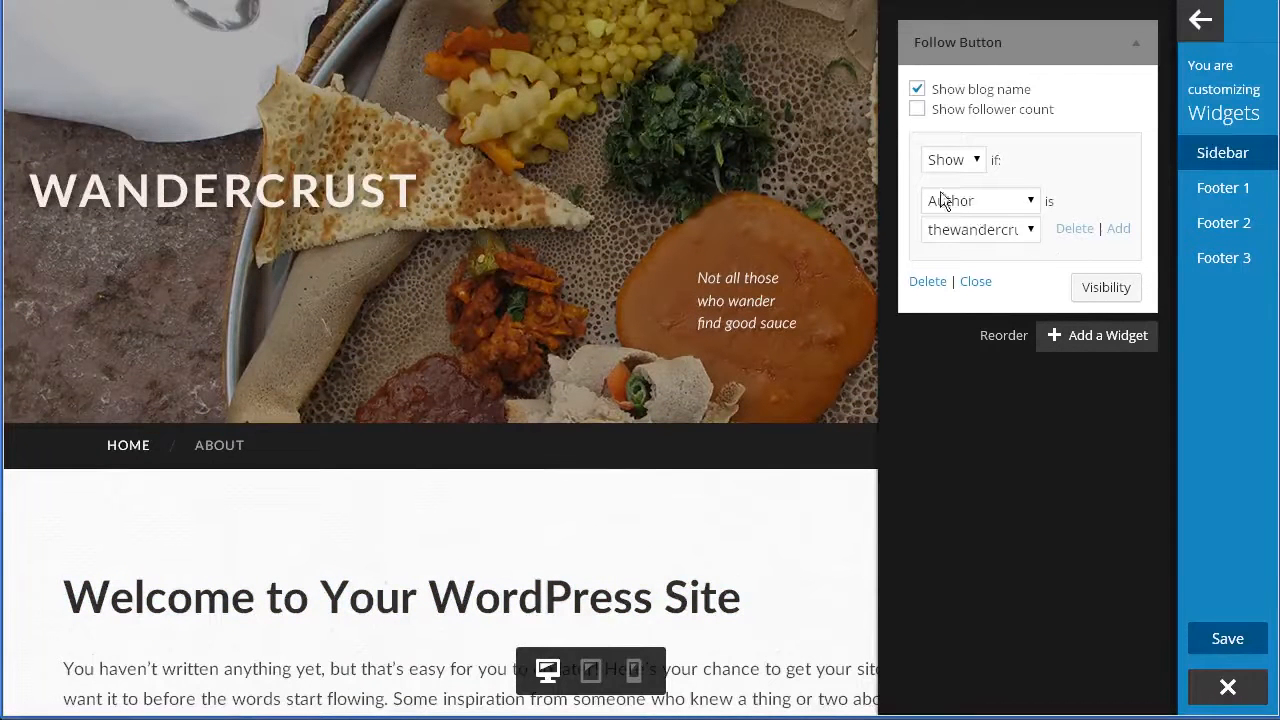
click(1068, 230)
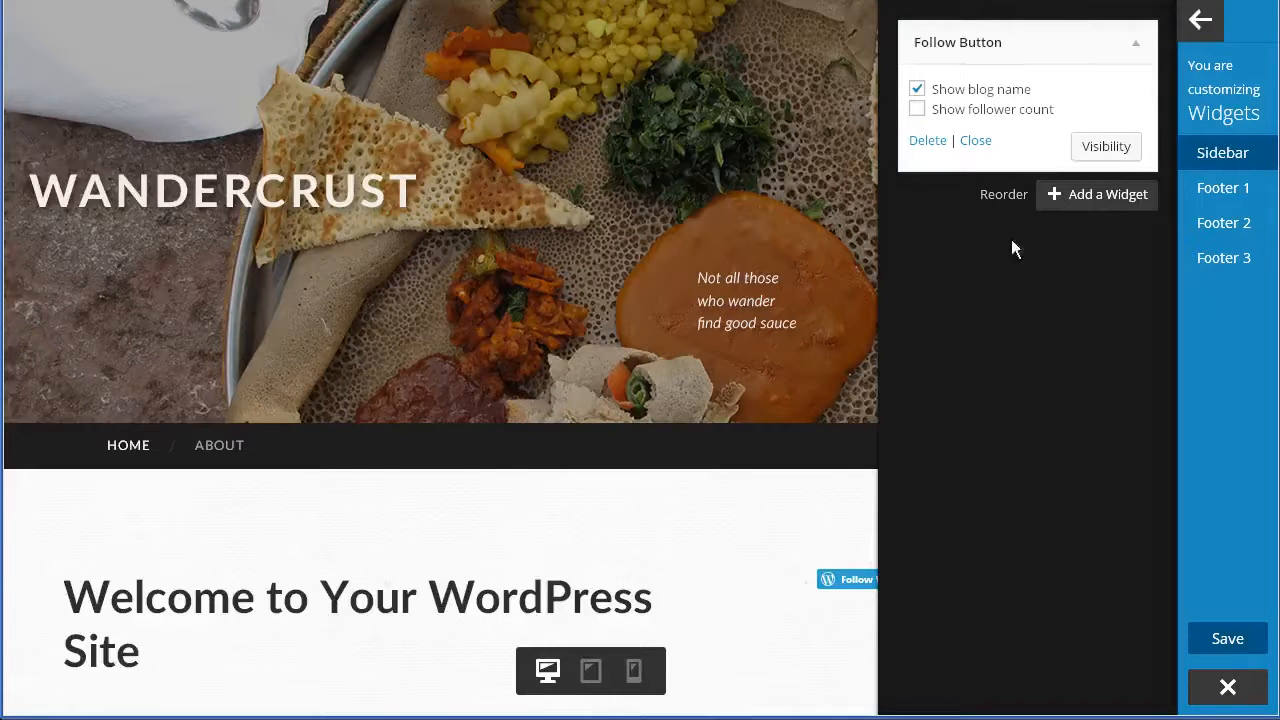
click(1134, 197)
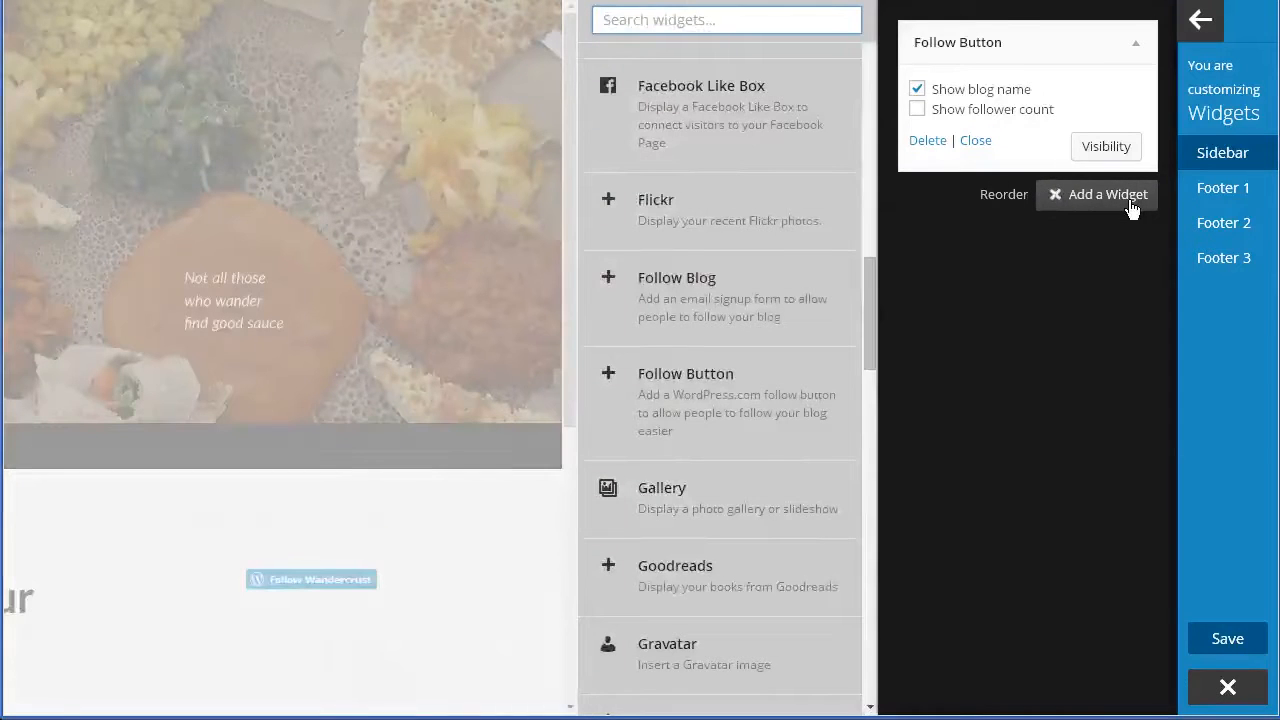
drag(873, 317, 871, 226)
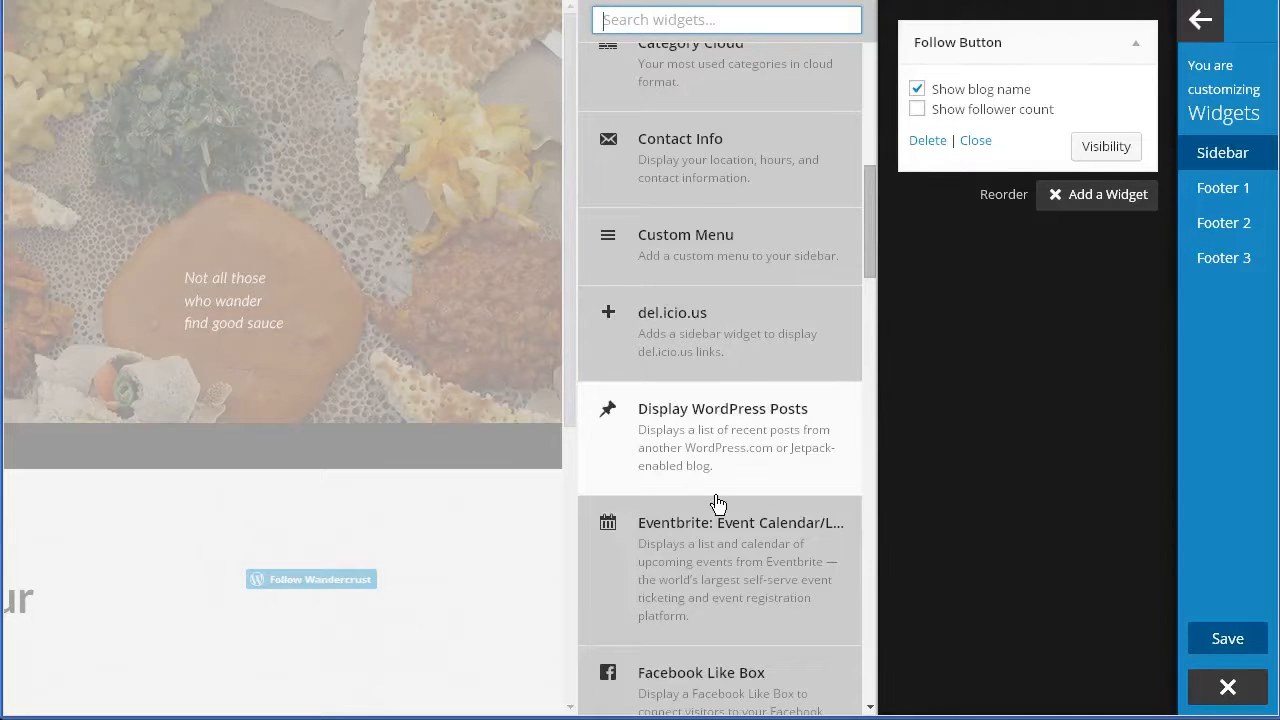
click(734, 455)
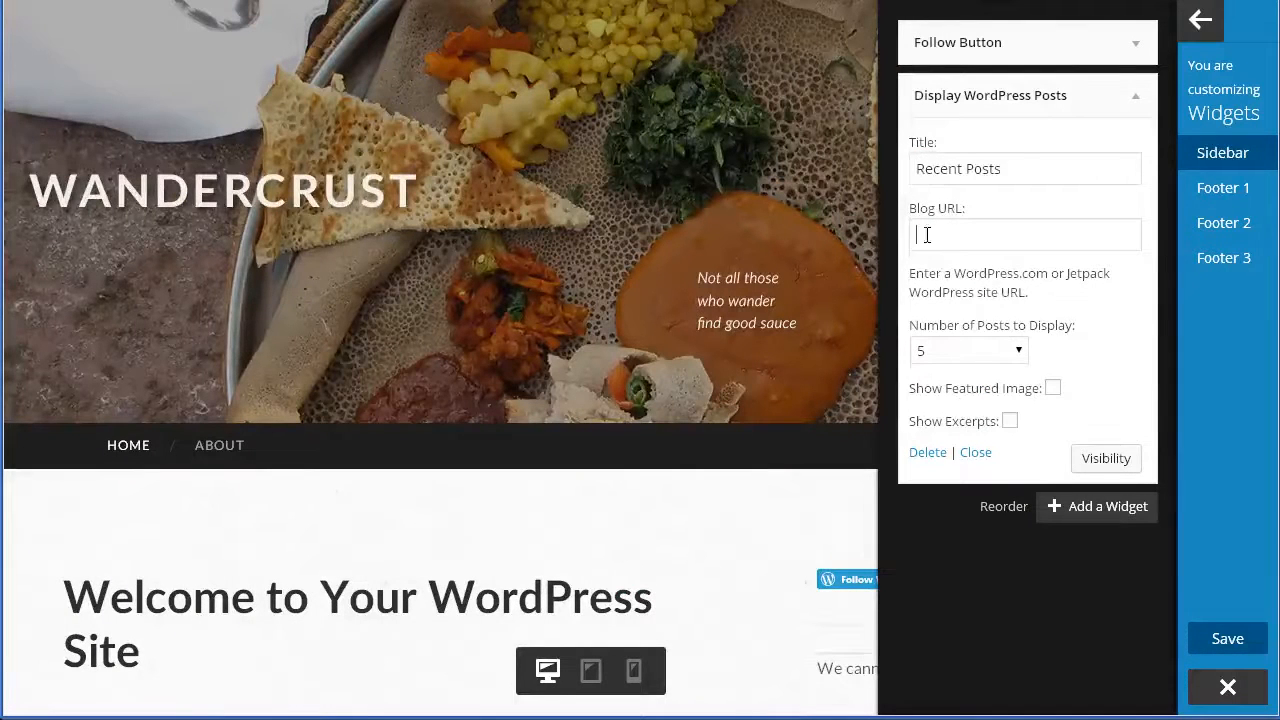
click(928, 455)
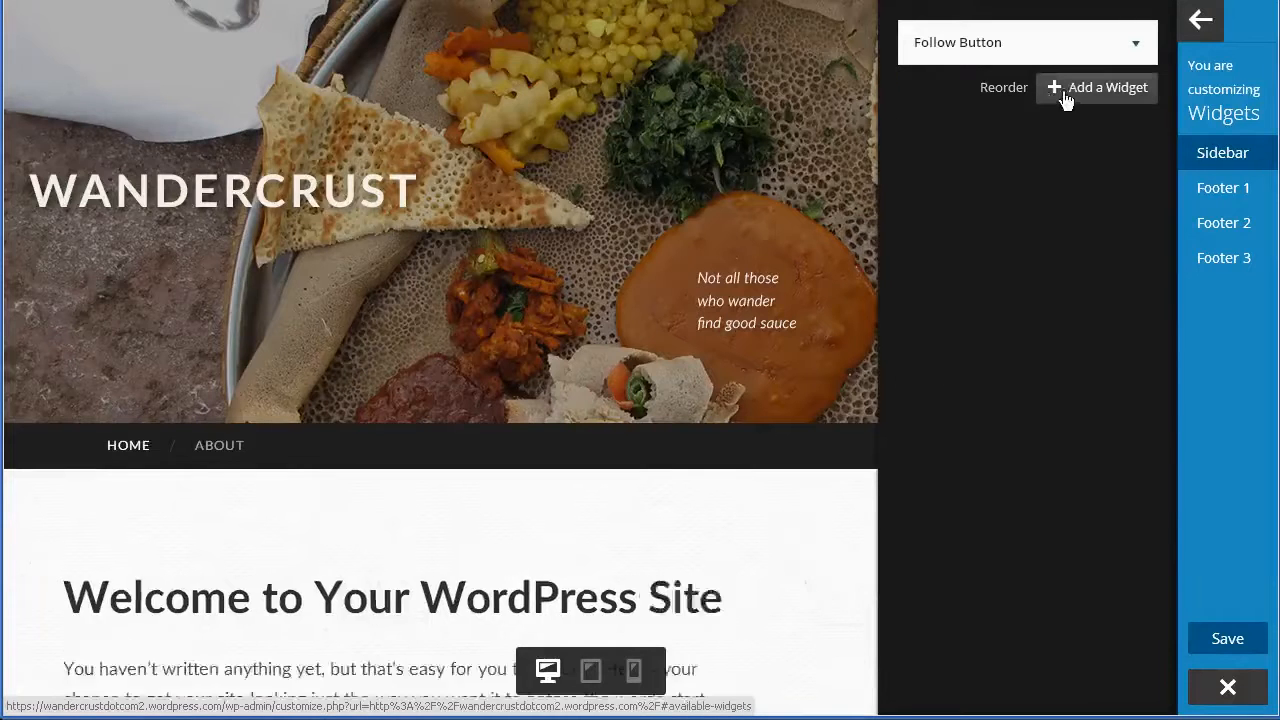
Add a Recent Posts widget below Follow Button and title it 'Recent Adventures'.
click(1057, 92)
drag(869, 220, 814, 500)
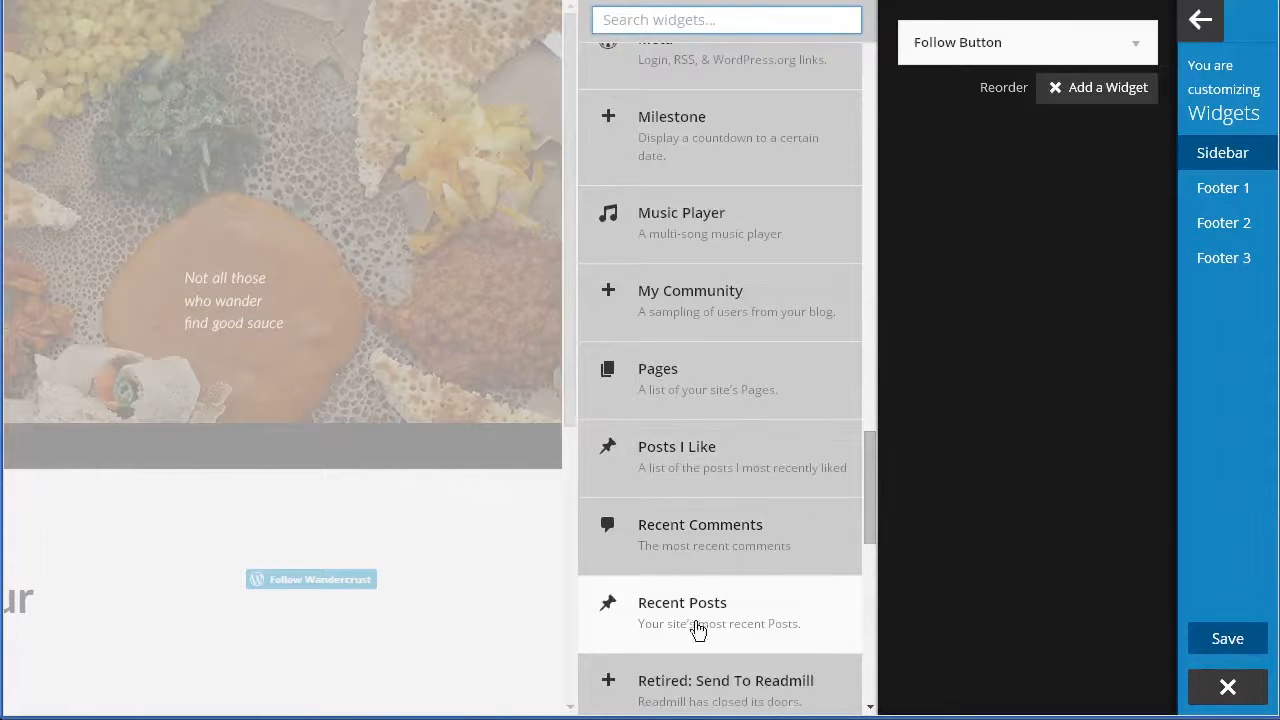
click(750, 632)
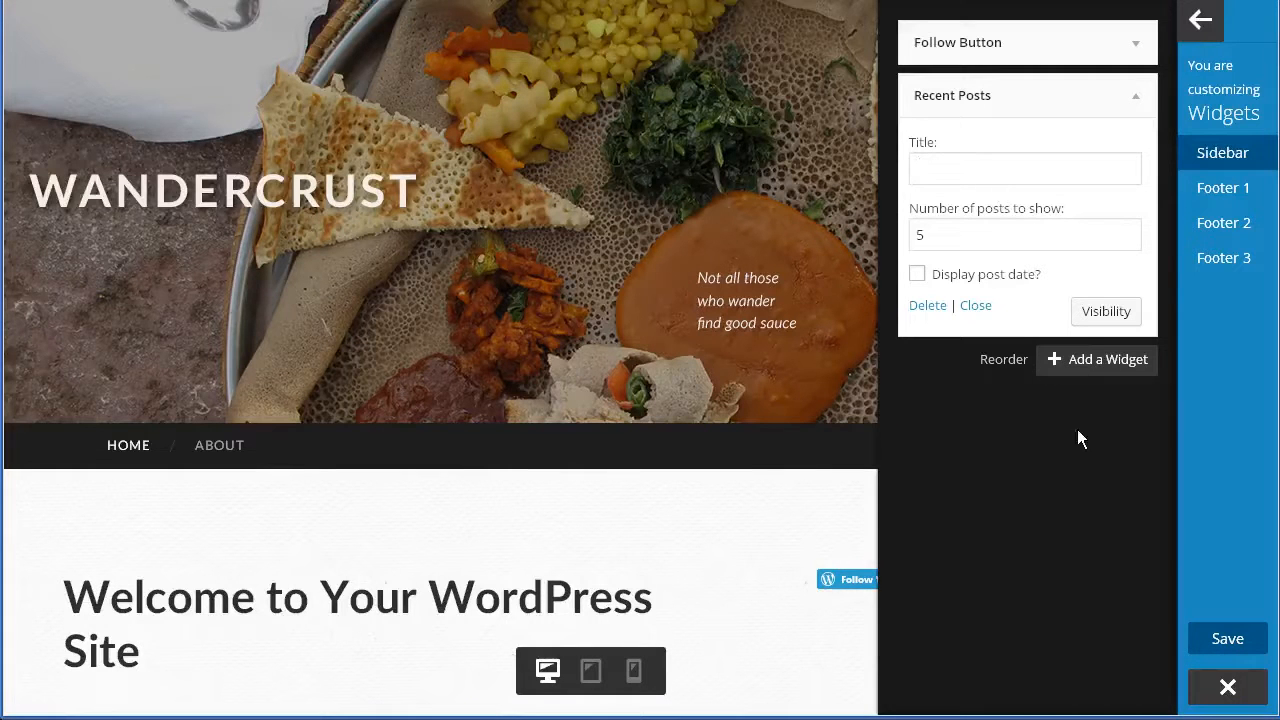
text(Recent A)
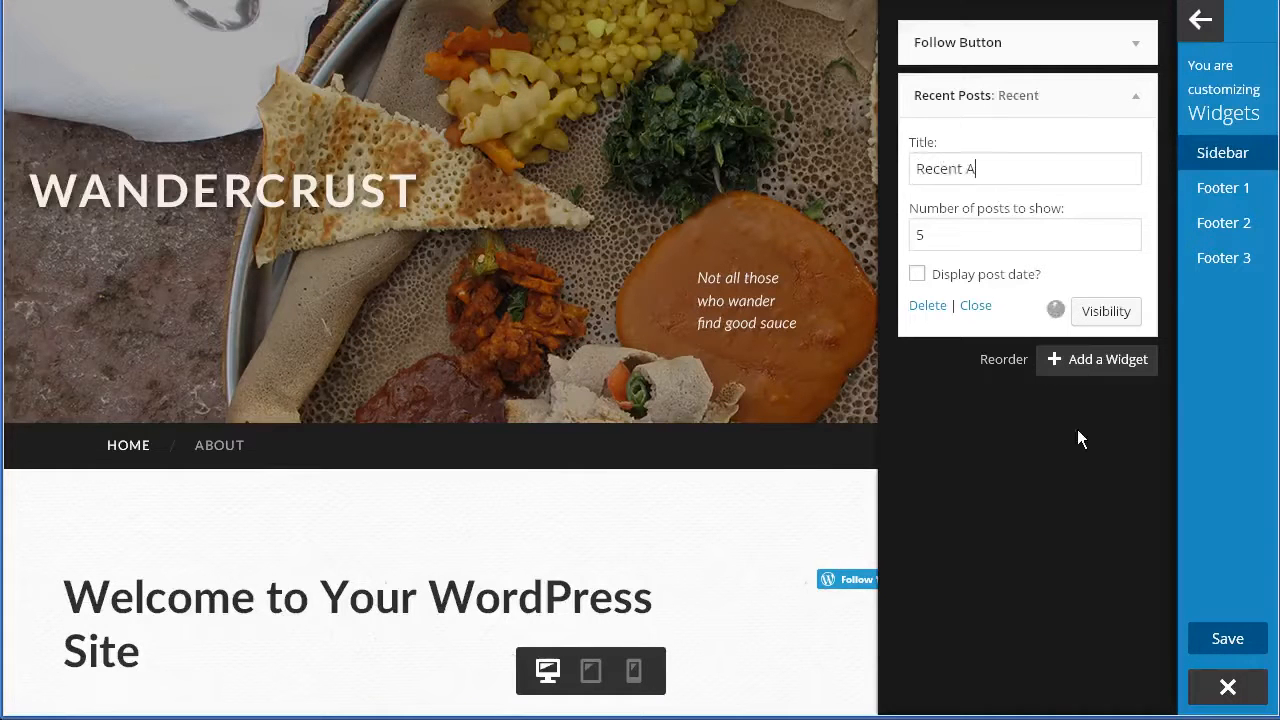
text(dventures)
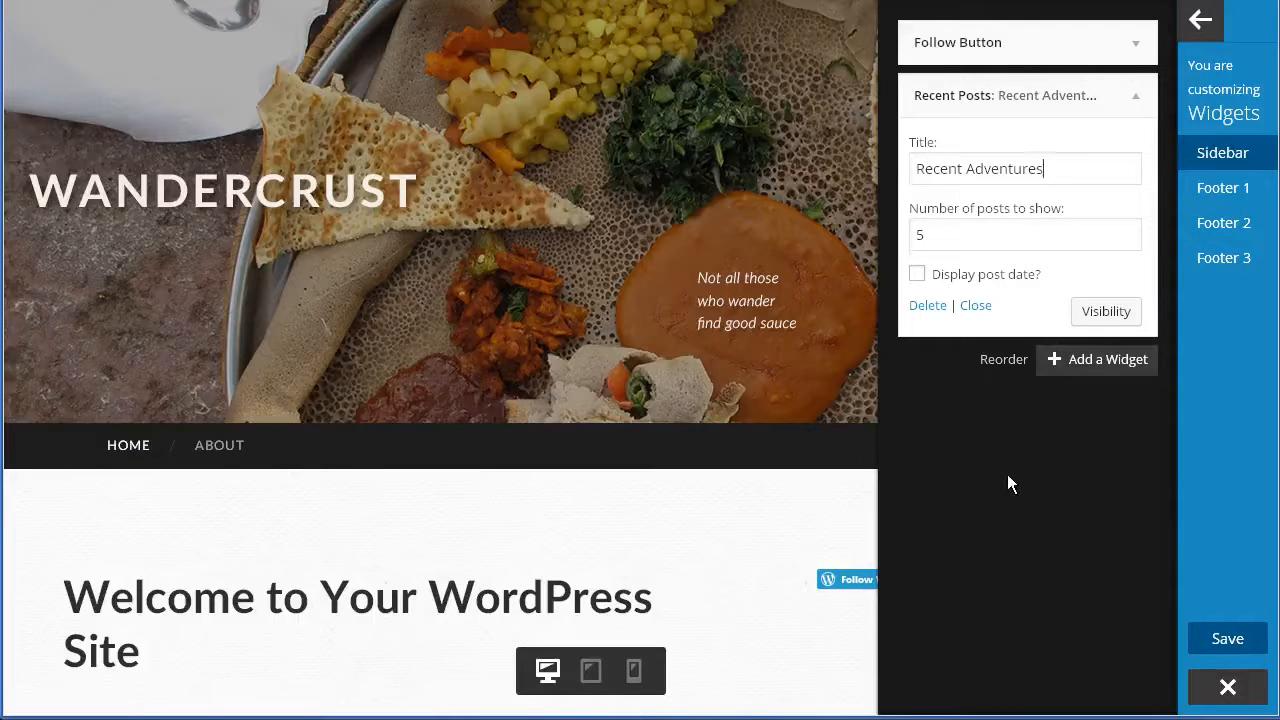
Drag Recent Adventures above Follow Button, check the preview, then switch to Footer 1.
drag(968, 102, 970, 91)
drag(951, 95, 940, 22)
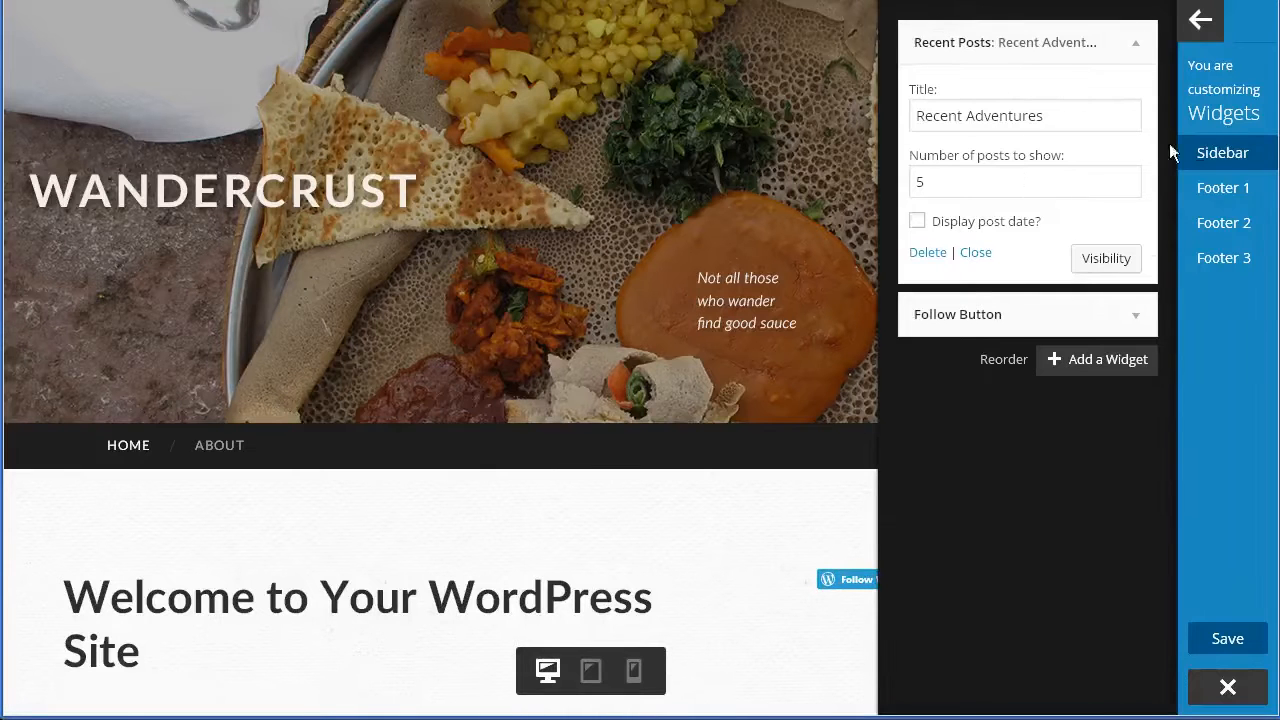
click(1220, 163)
scroll(925, 611, down, 5)
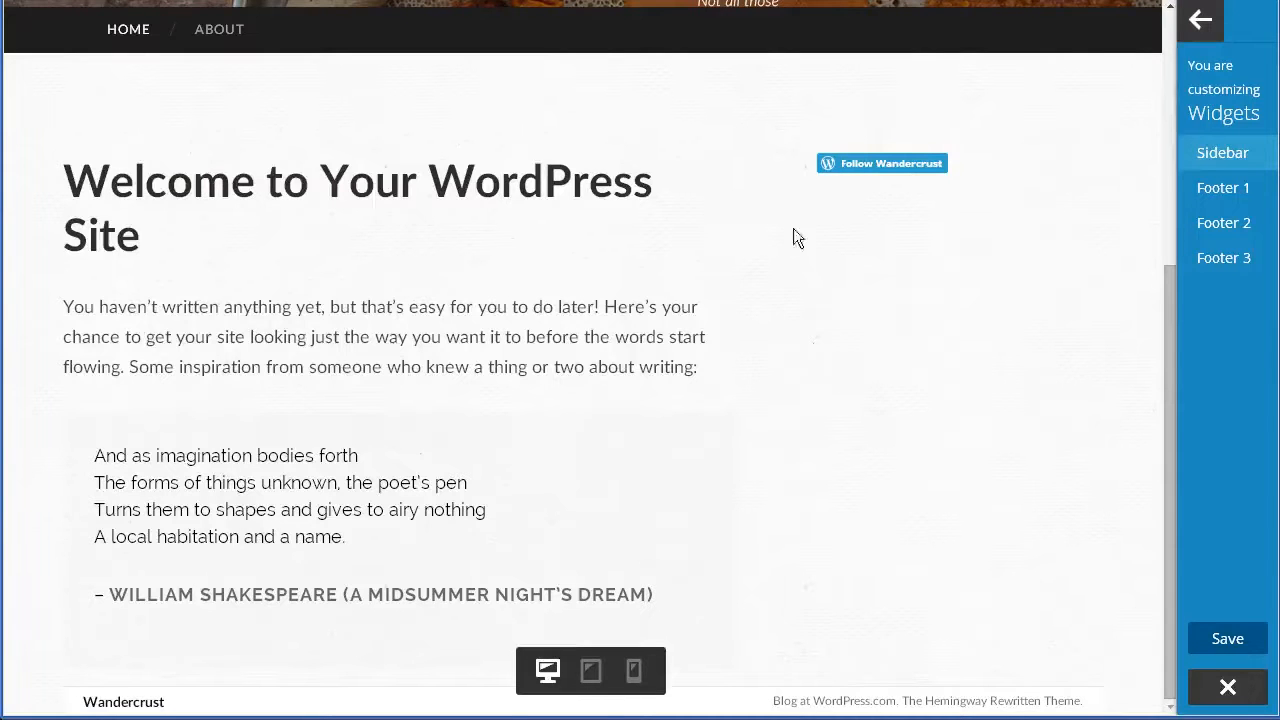
scroll(842, 555, up, 4)
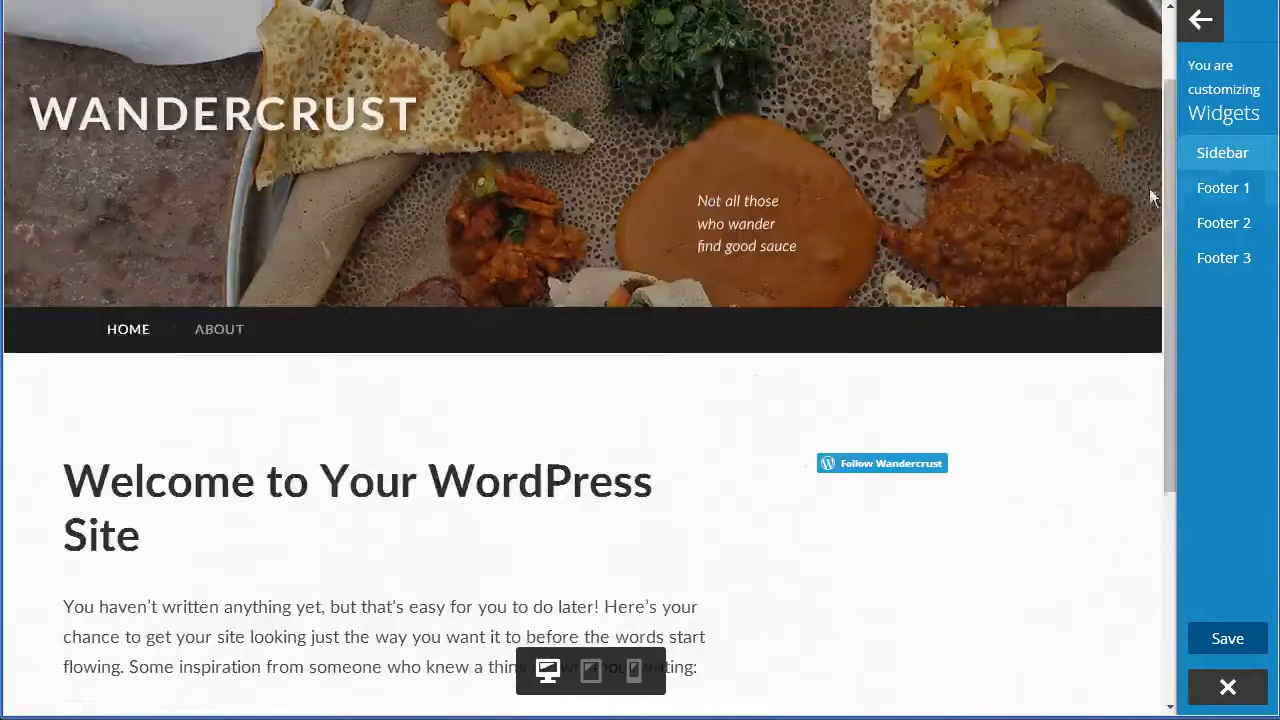
click(1236, 160)
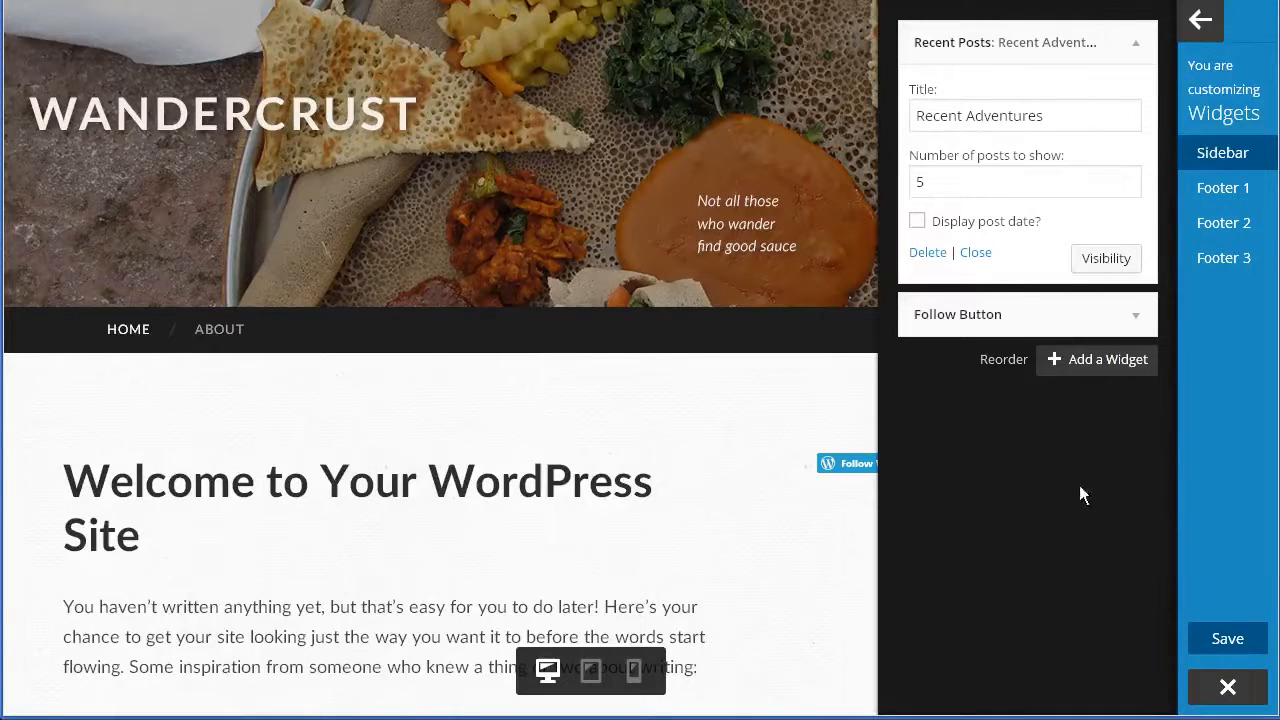
click(1225, 190)
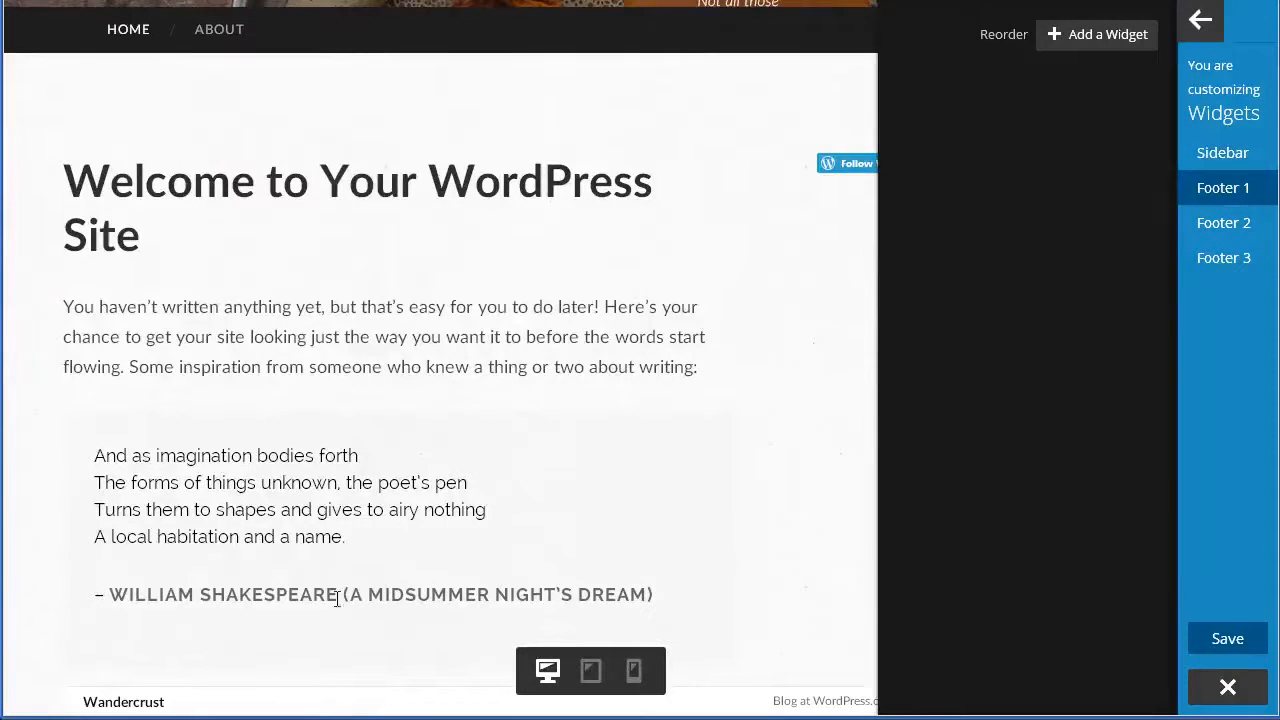
Pick Search from the available-widget list to place it in Footer 1.
click(1080, 44)
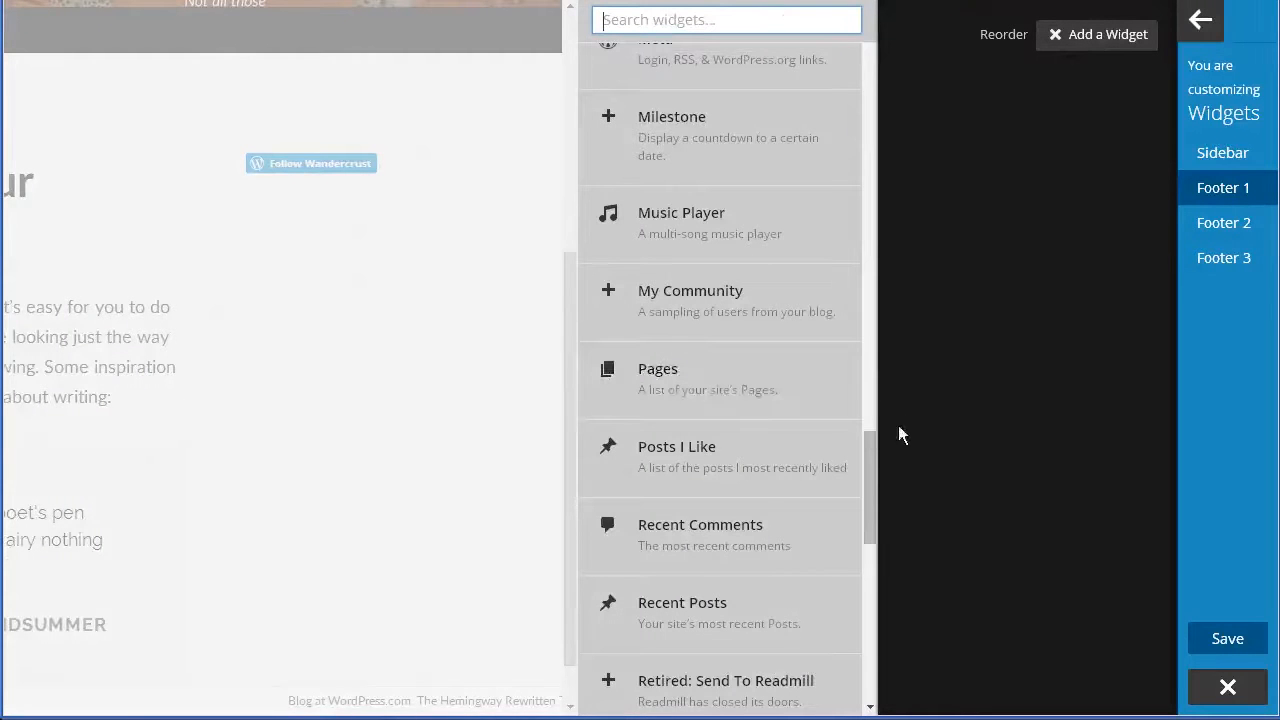
drag(870, 465, 870, 576)
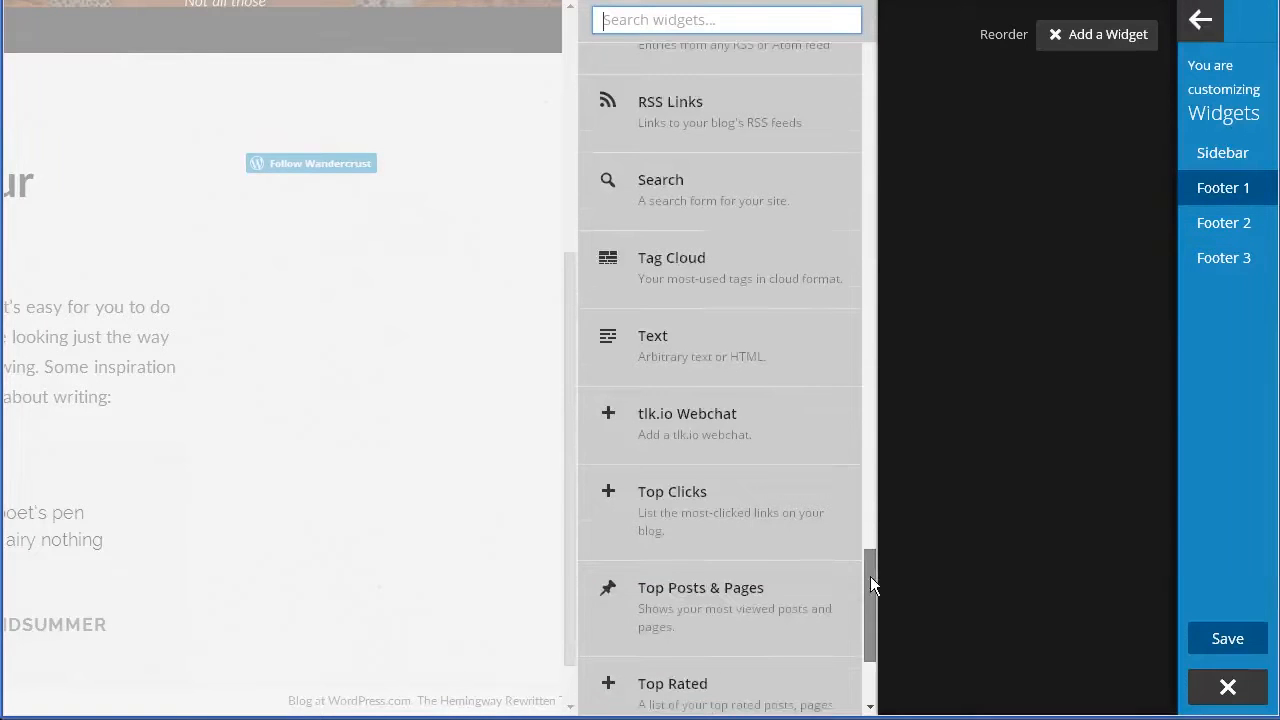
click(730, 203)
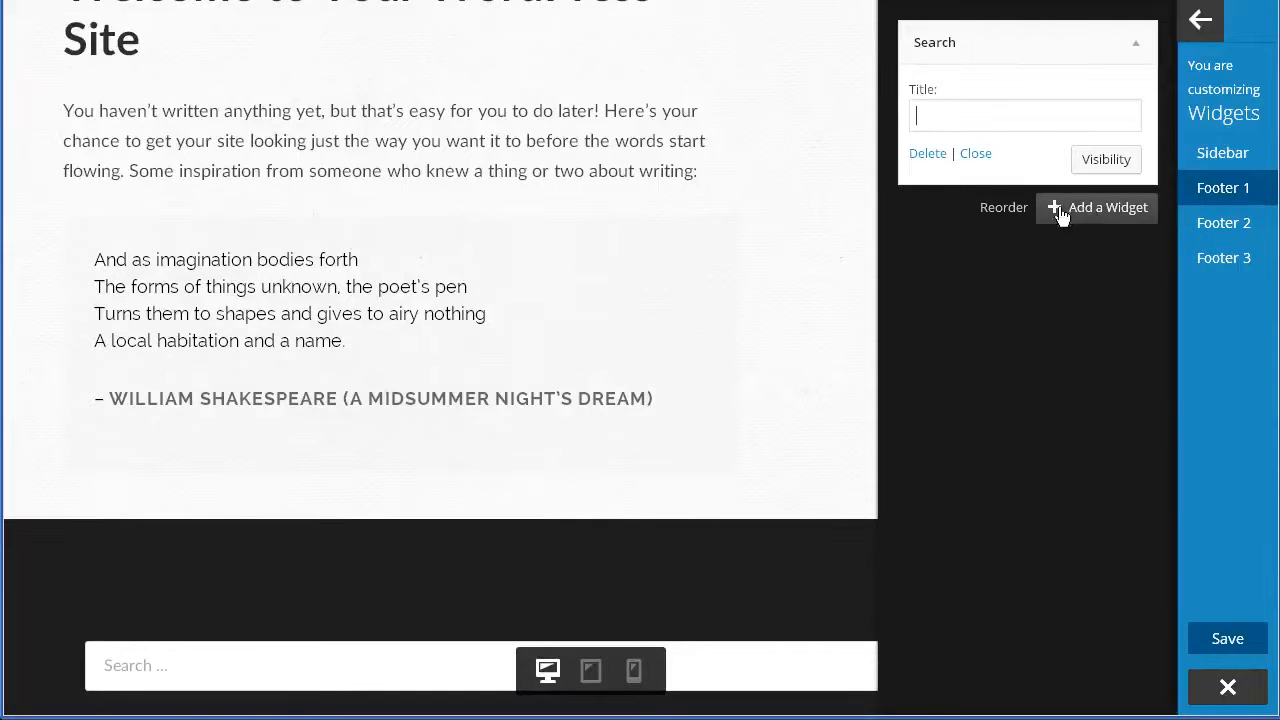
Add a Top Posts & Pages widget to Footer 1 below Search.
click(1124, 216)
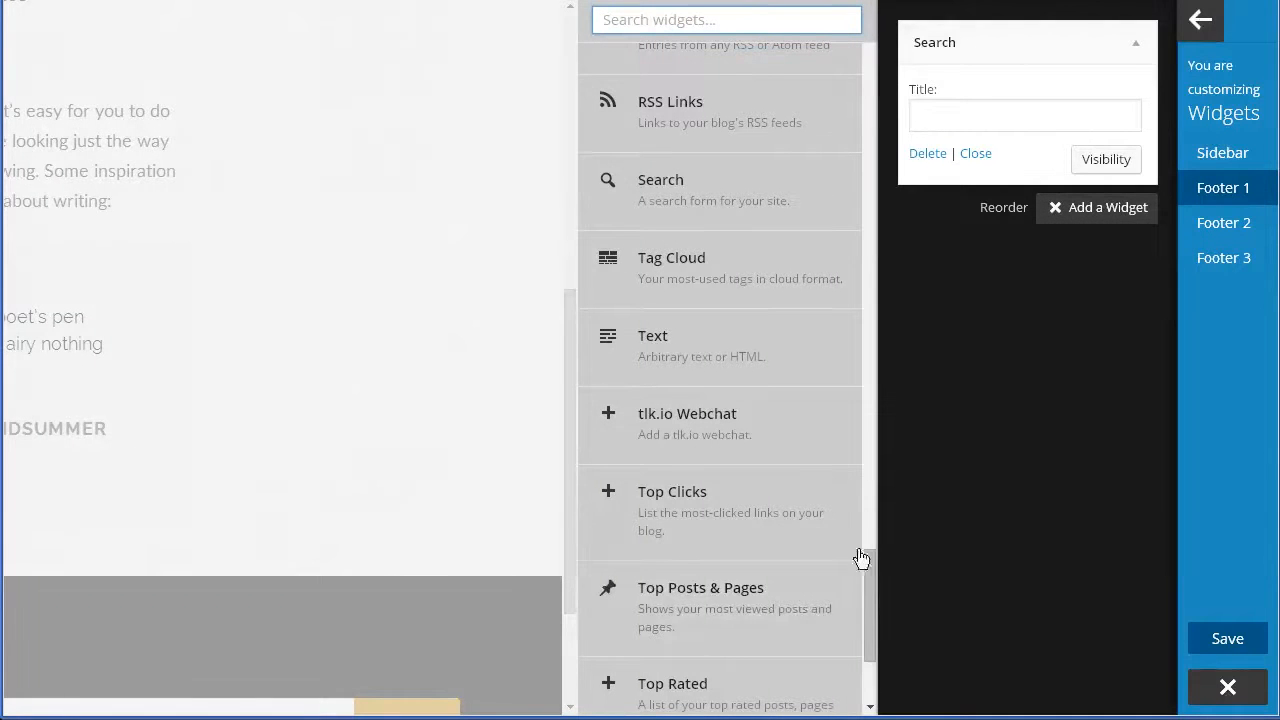
scroll(871, 612, down, 2)
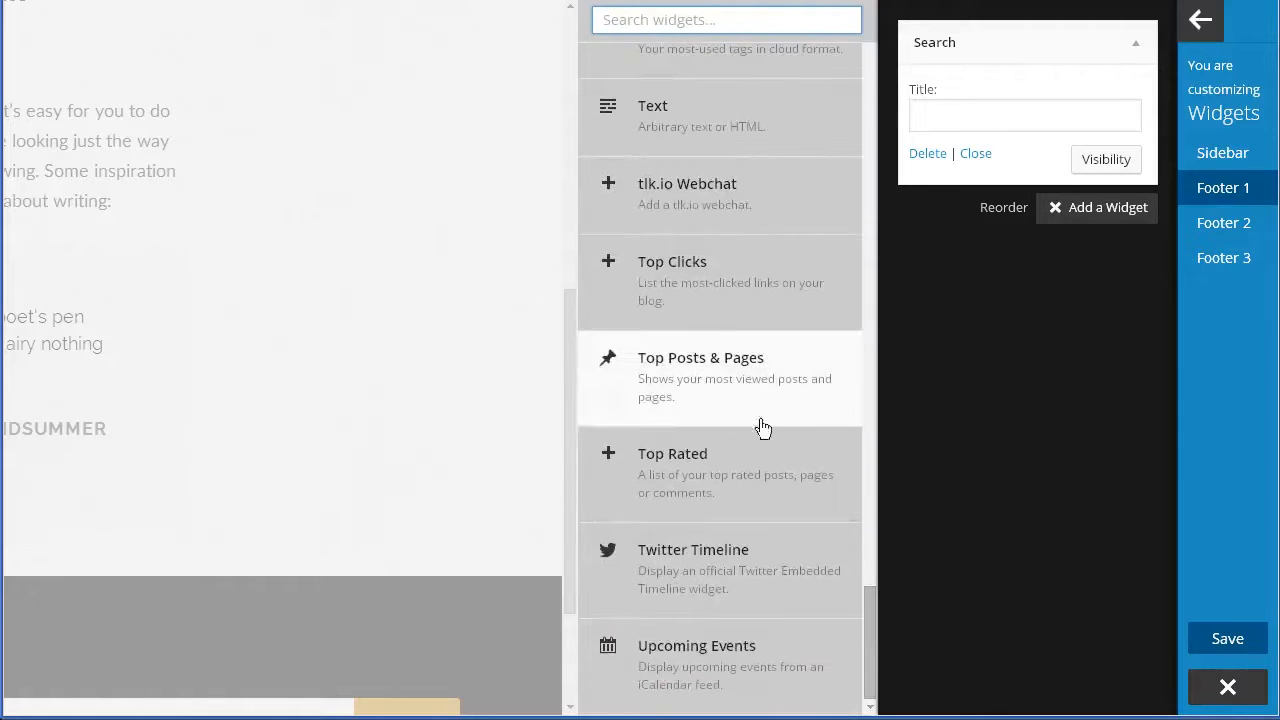
drag(873, 668, 873, 638)
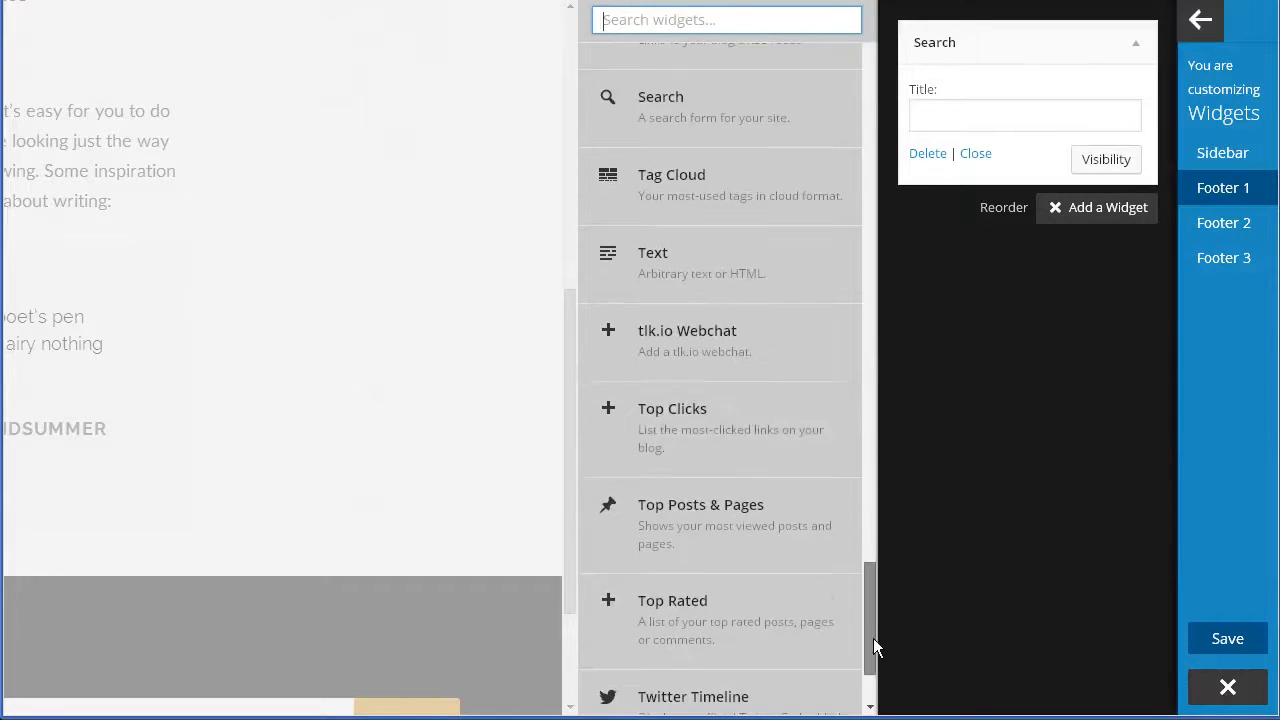
click(672, 528)
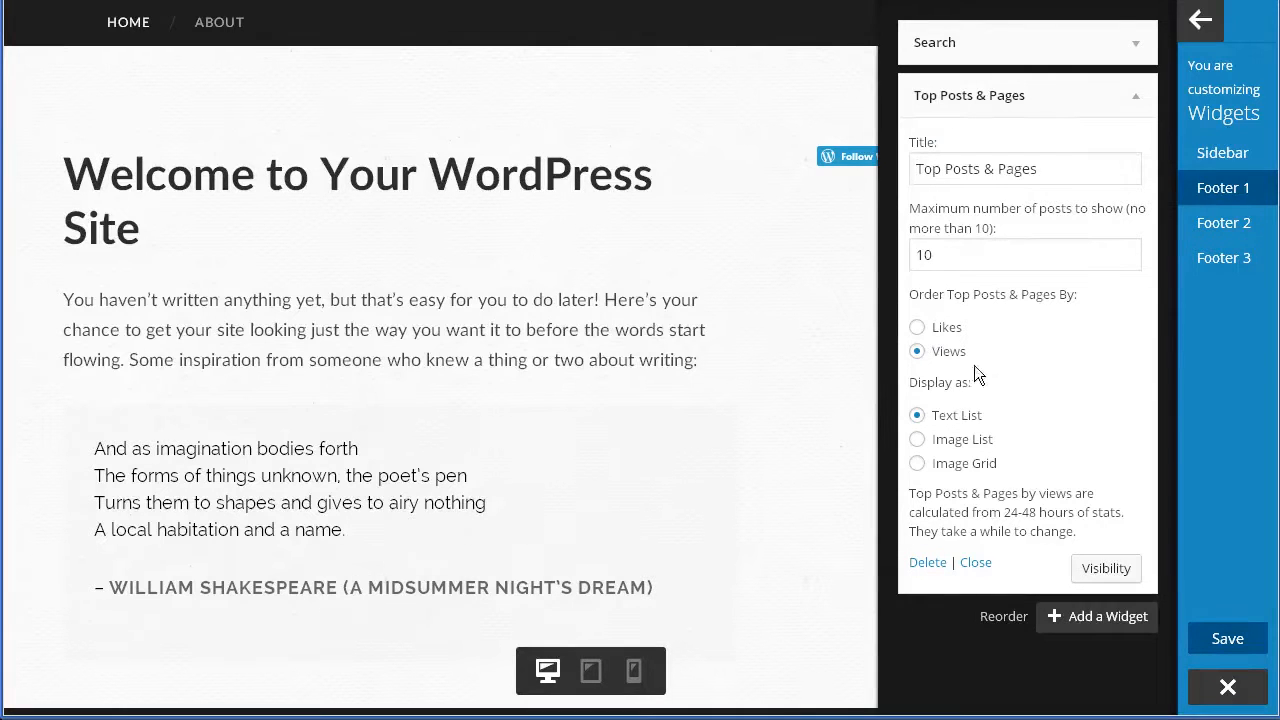
Set its Display as option to Text List after briefly trying Image List.
click(918, 415)
scroll(818, 512, down, 3)
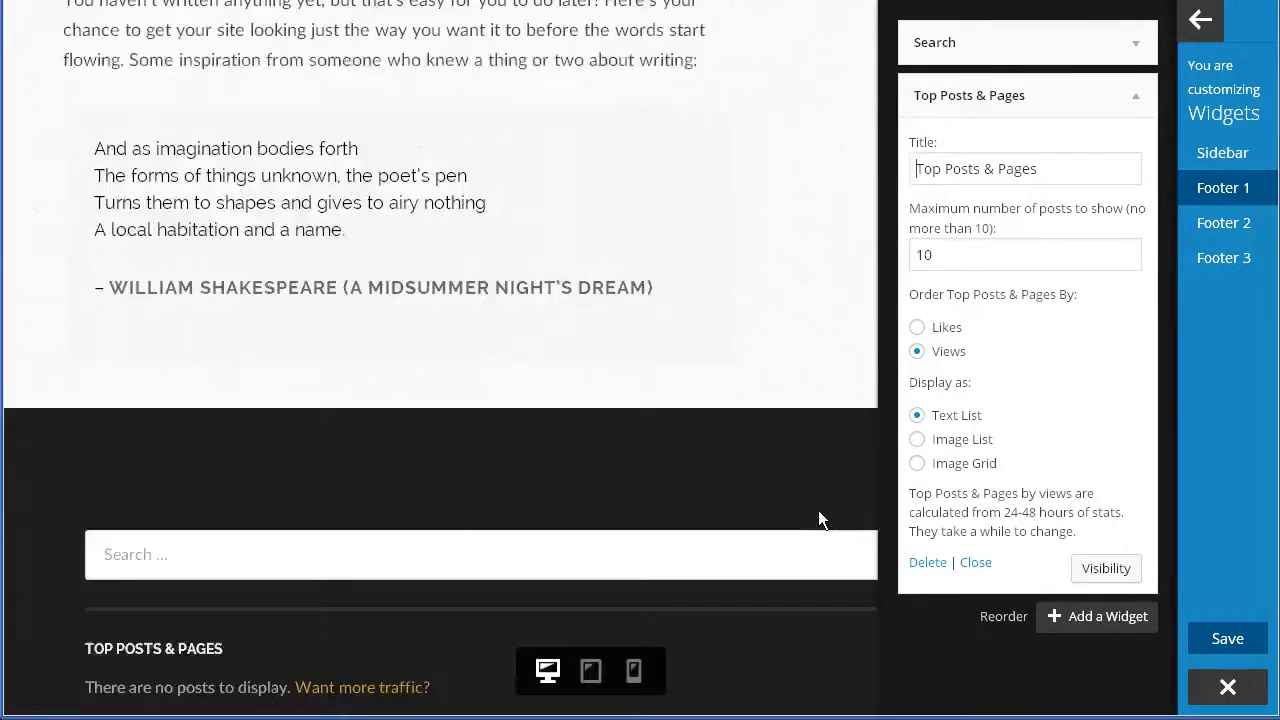
scroll(818, 510, down, 1)
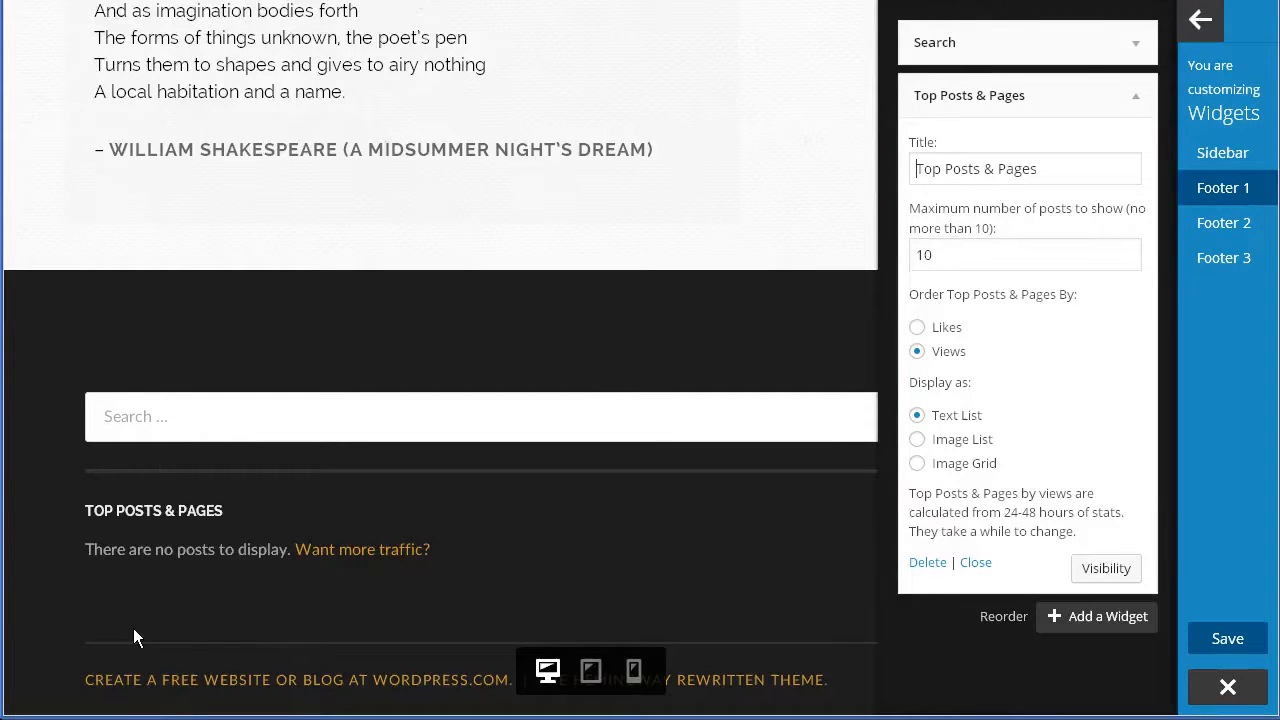
click(918, 440)
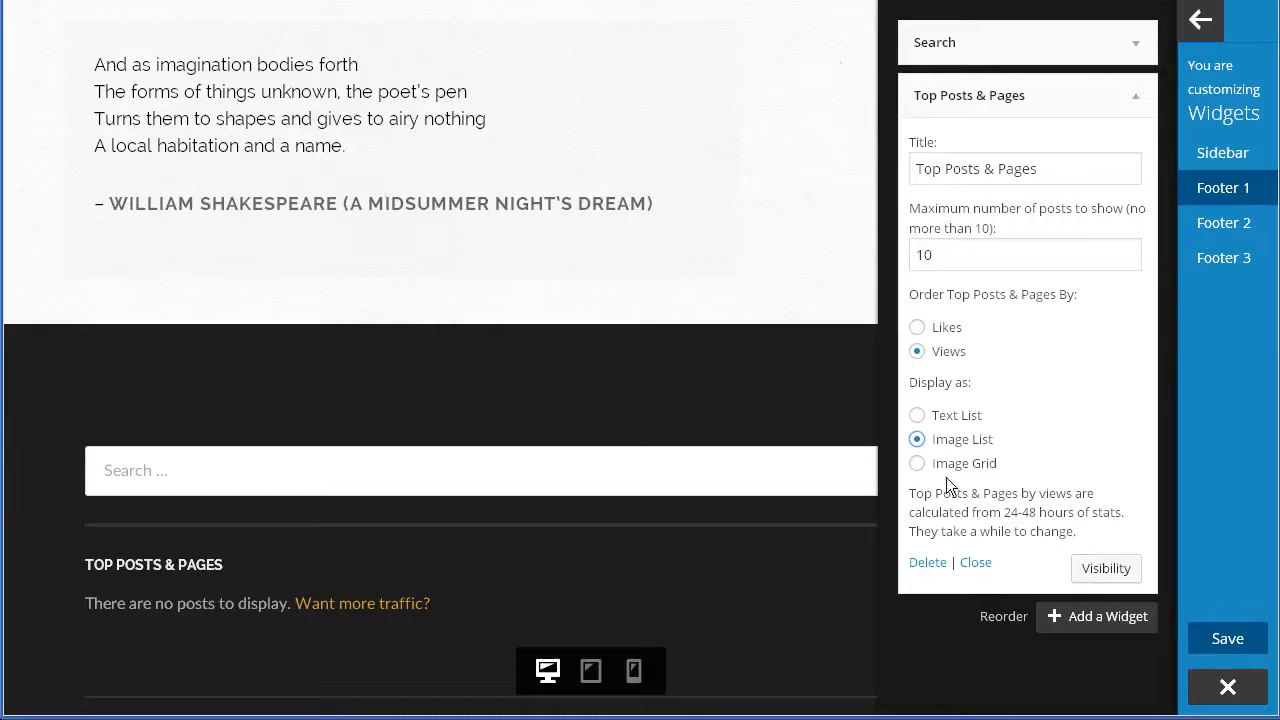
click(918, 416)
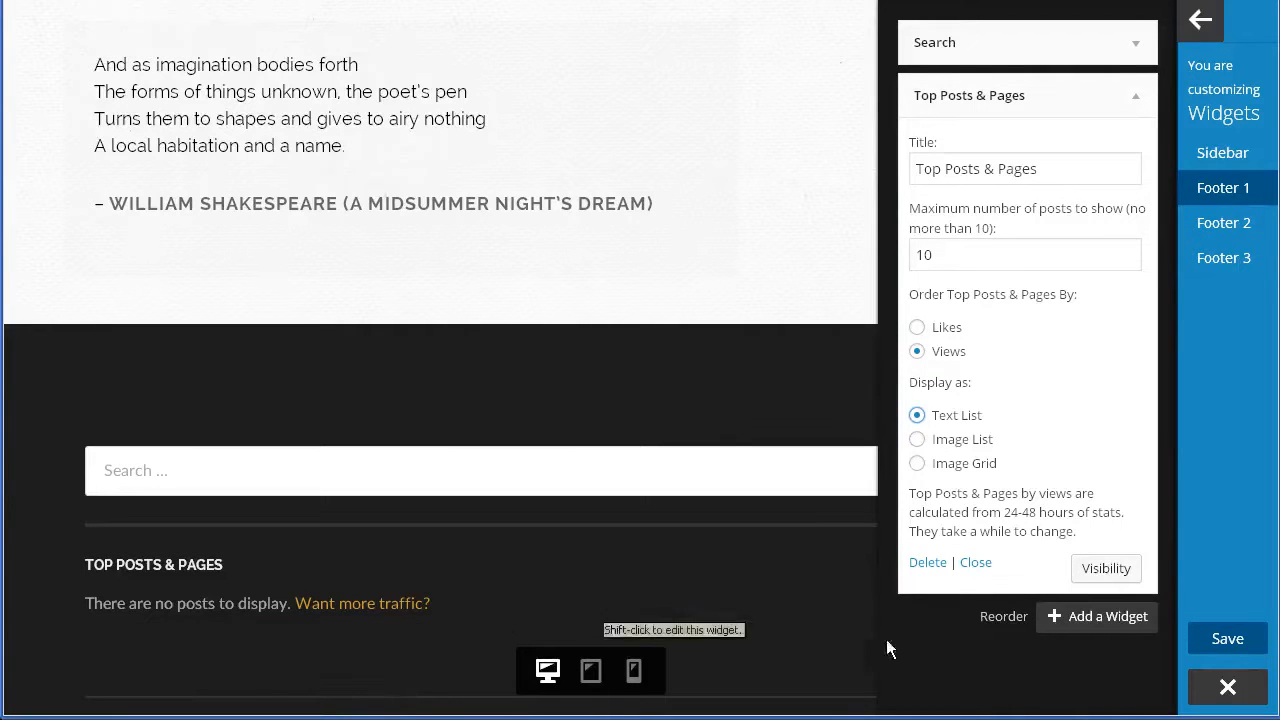
scroll(843, 683, down, 1)
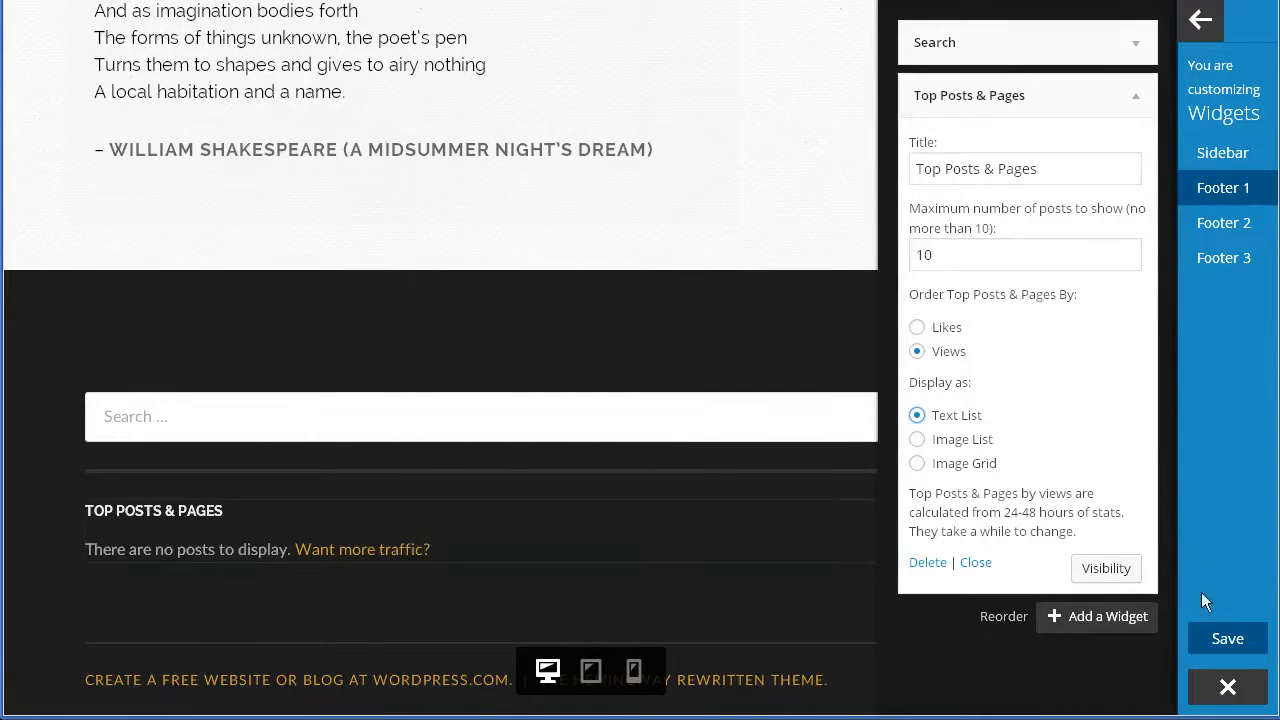
click(1142, 108)
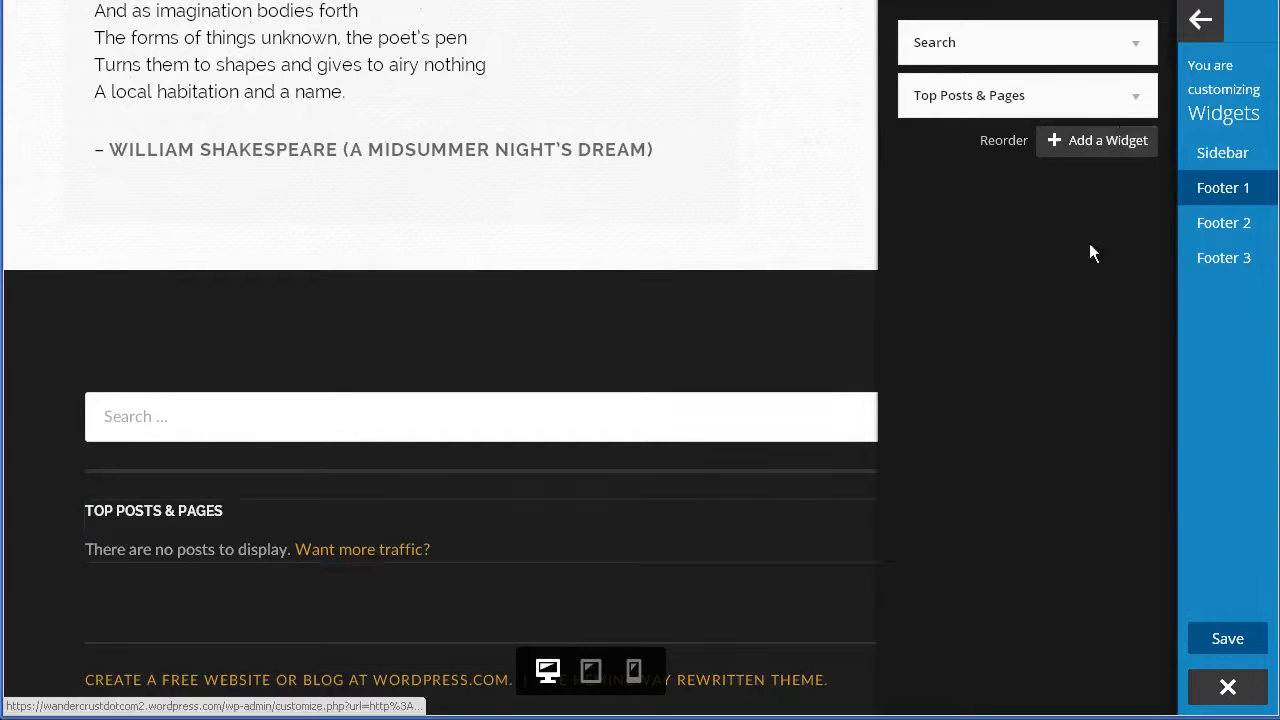
click(1071, 143)
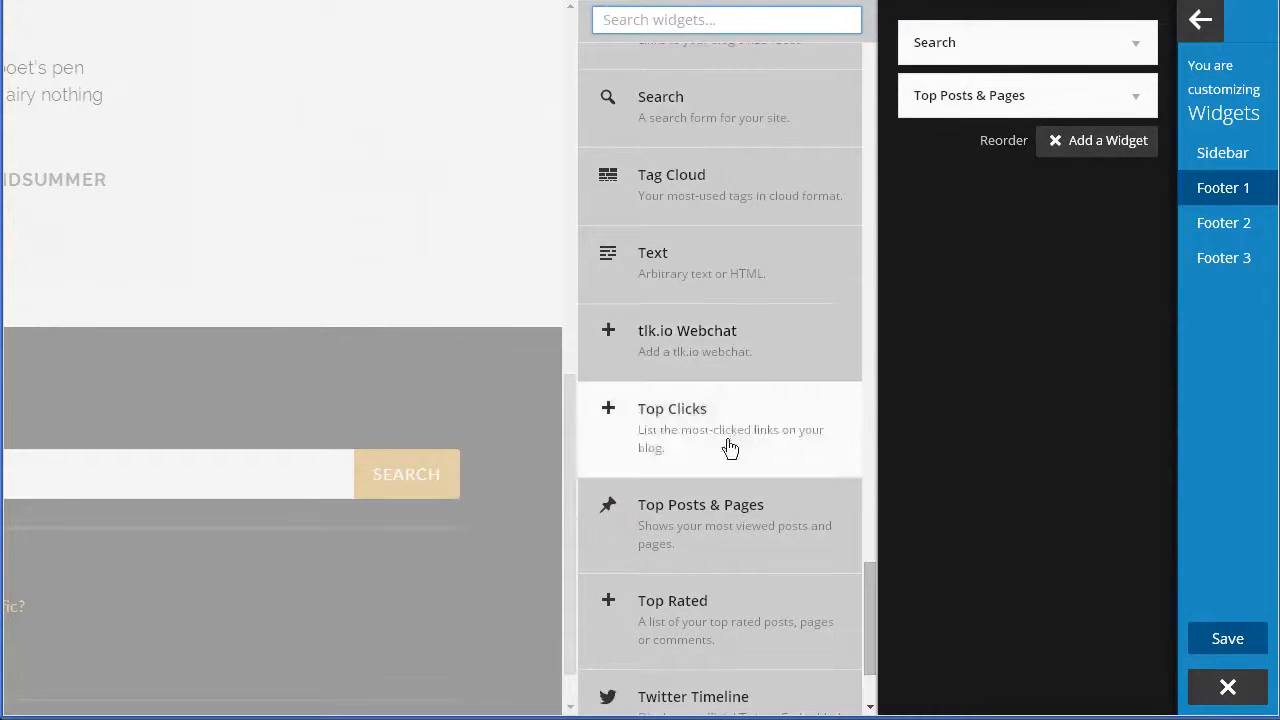
drag(871, 576, 888, 417)
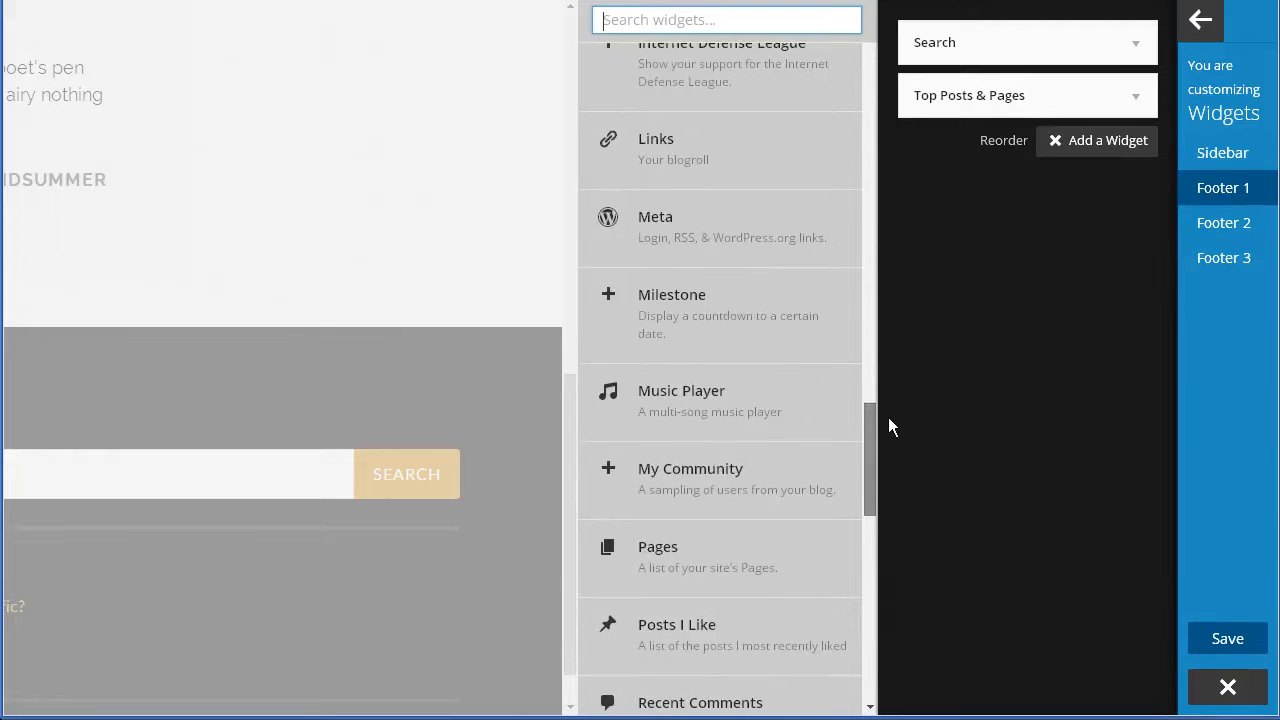
drag(867, 481, 870, 430)
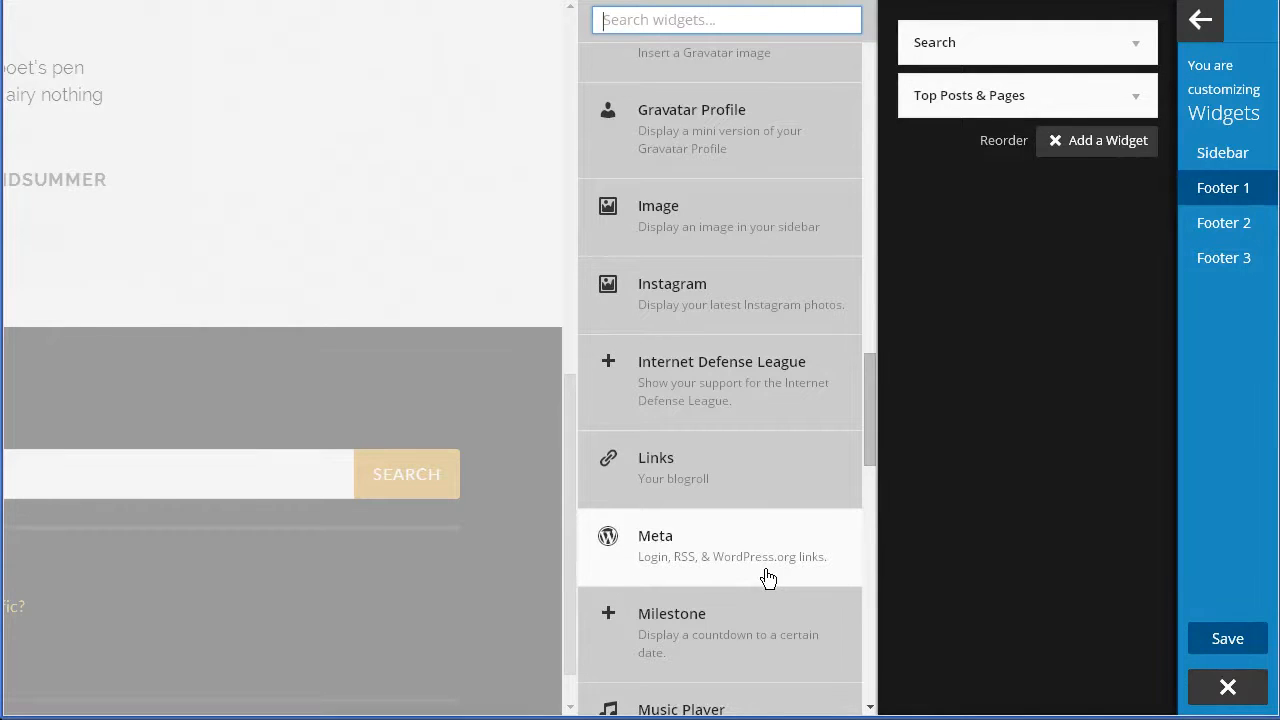
click(1088, 371)
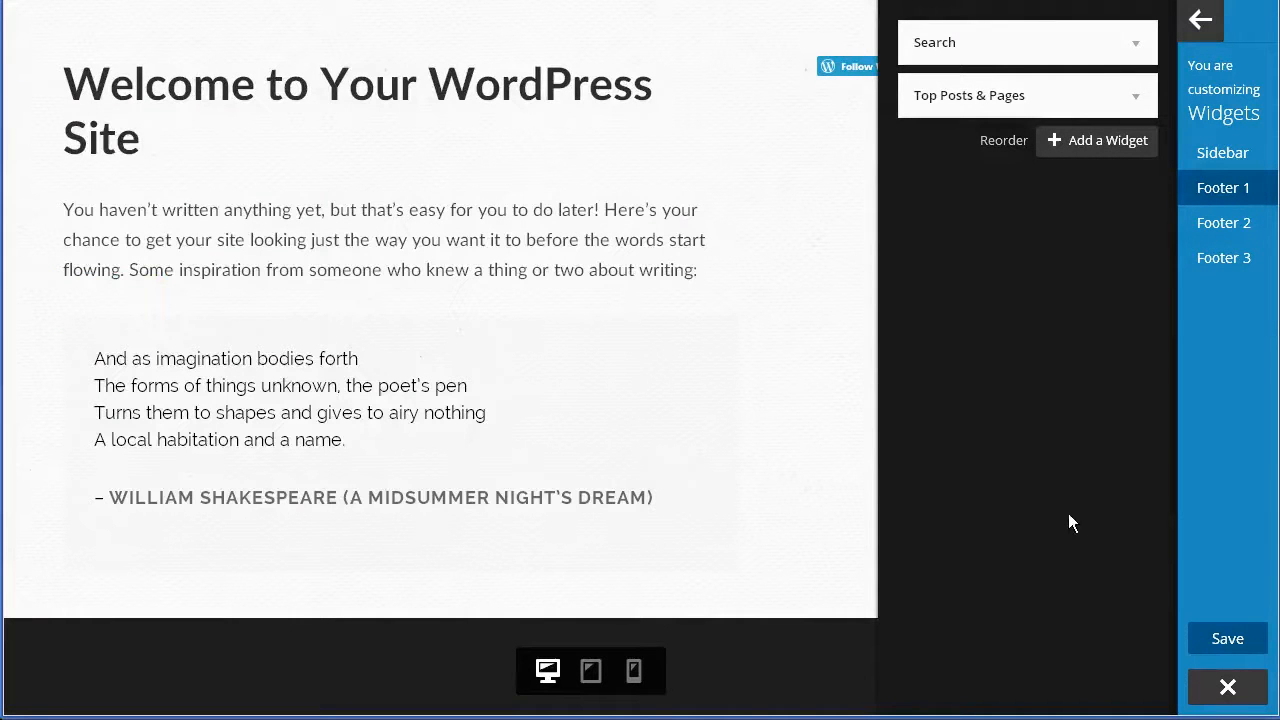
Save to publish the widget changes and close the Customizer to the live site.
click(1237, 643)
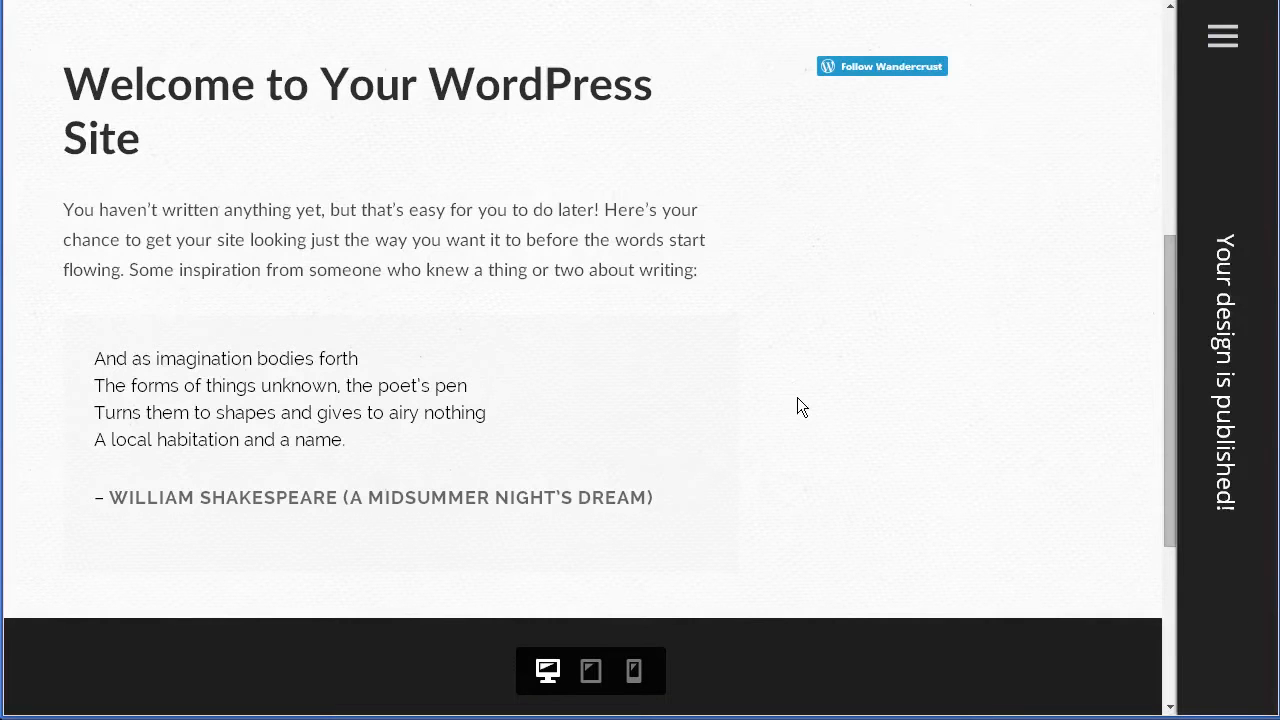
scroll(798, 417, up, 3)
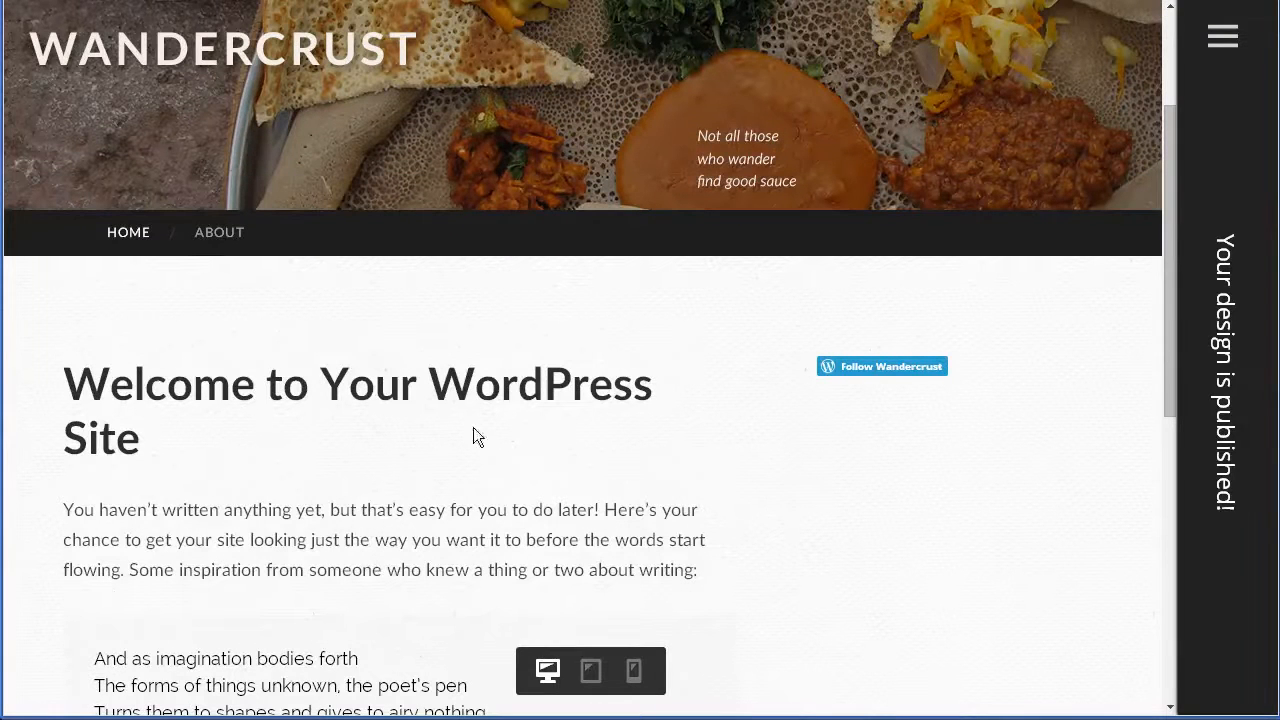
scroll(514, 446, up, 2)
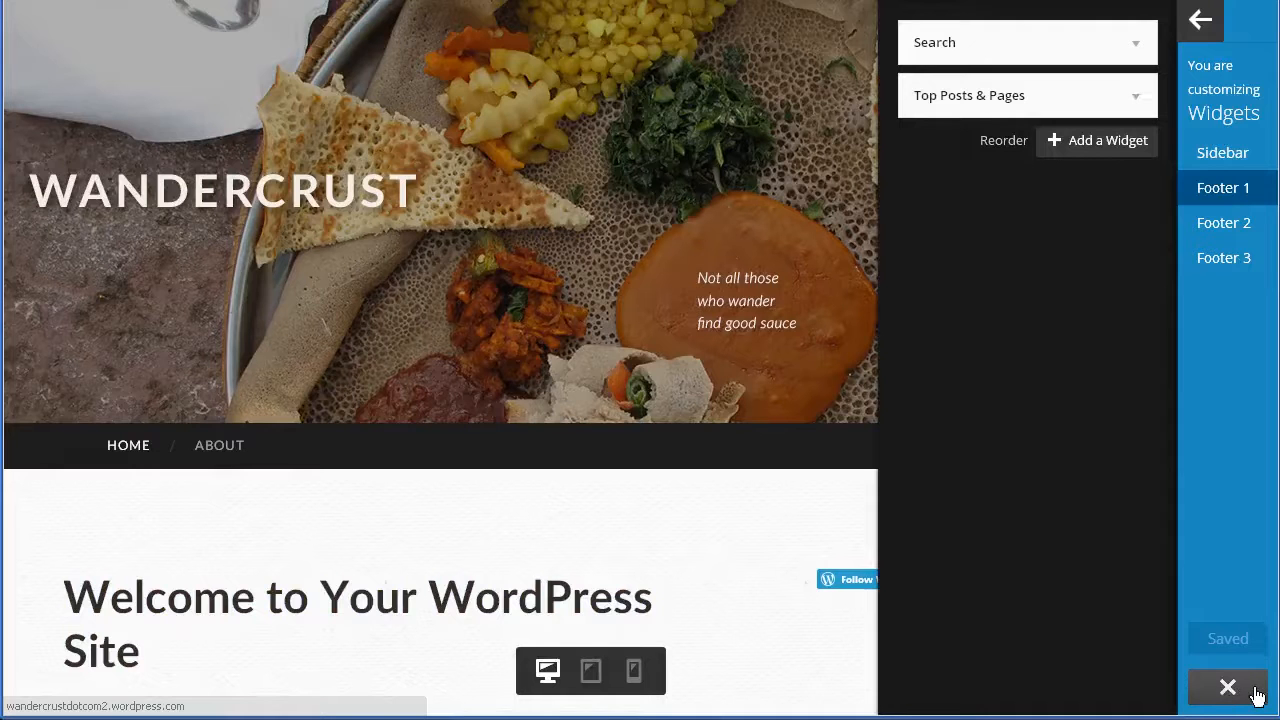
click(1250, 694)
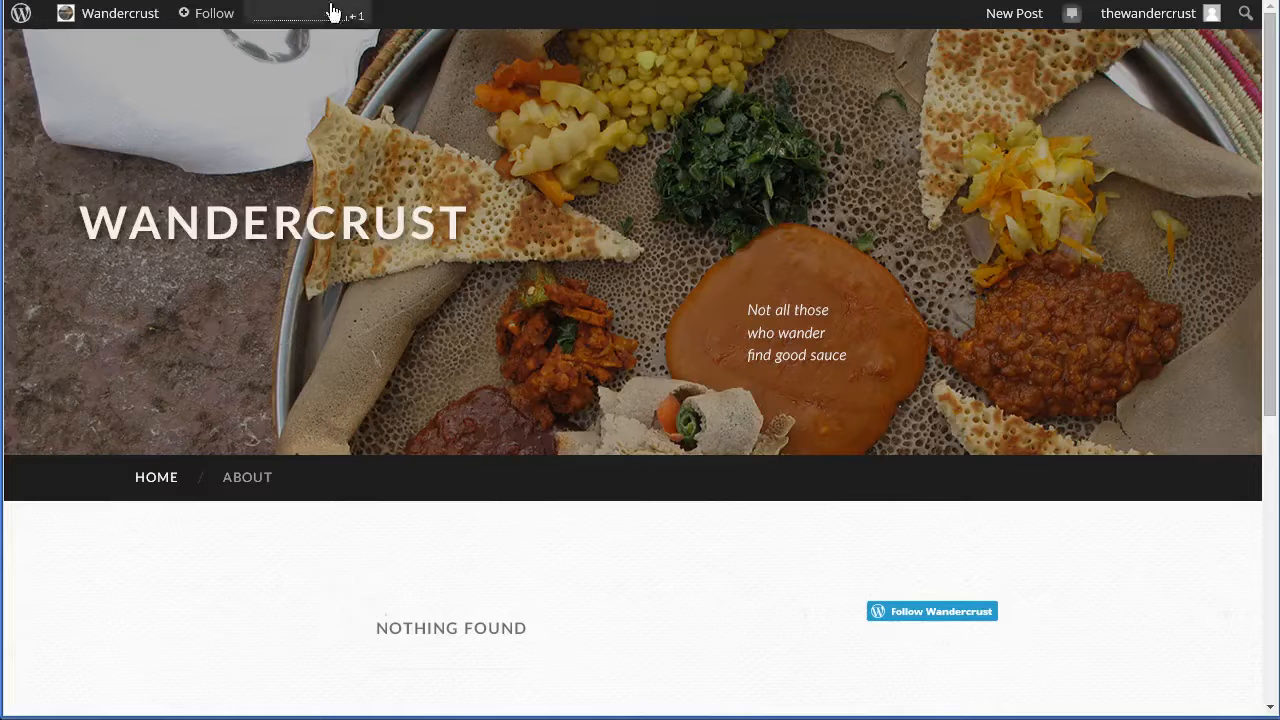
Go to the Wandercrust Dashboard through the admin bar's site menu.
mouse_move(101, 22)
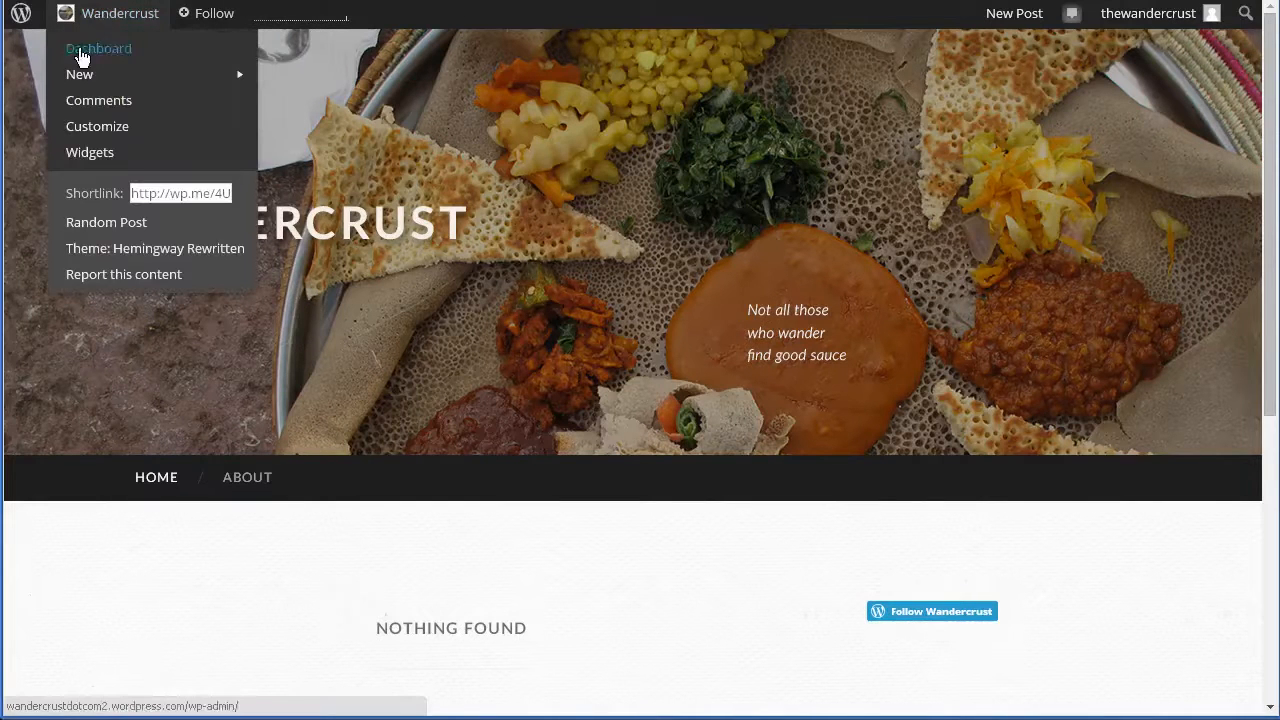
click(135, 61)
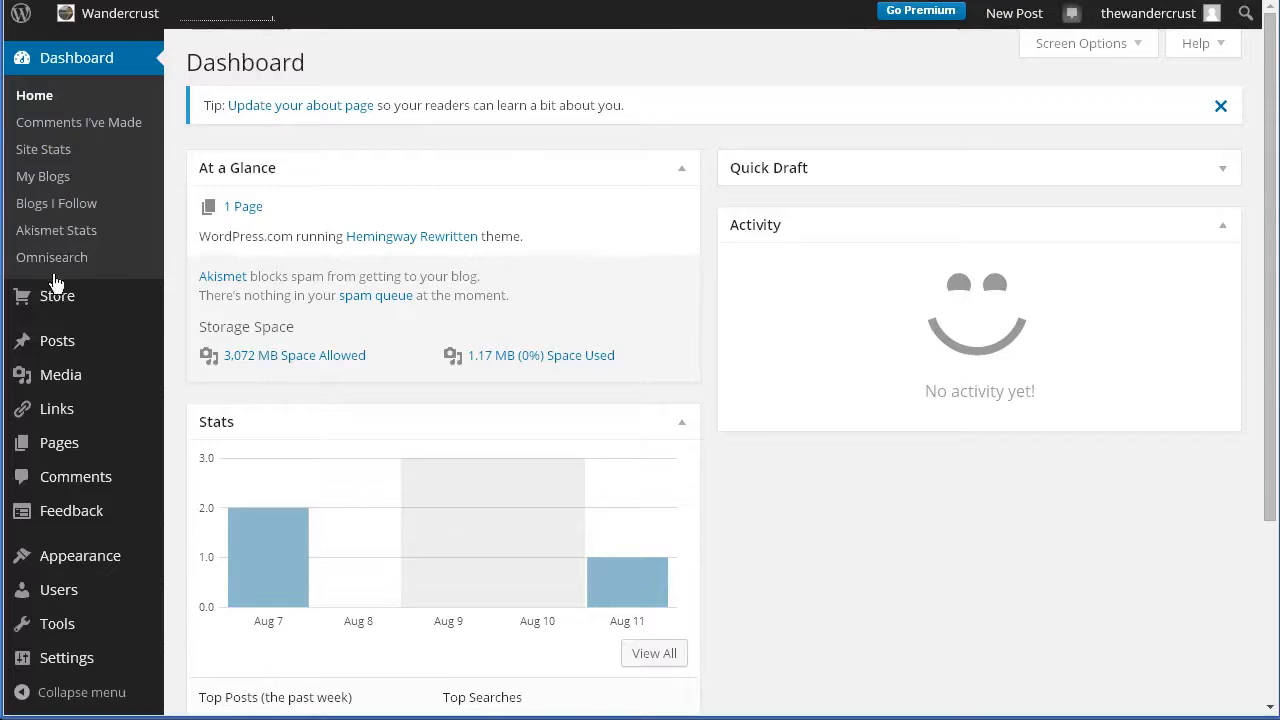
mouse_move(65, 577)
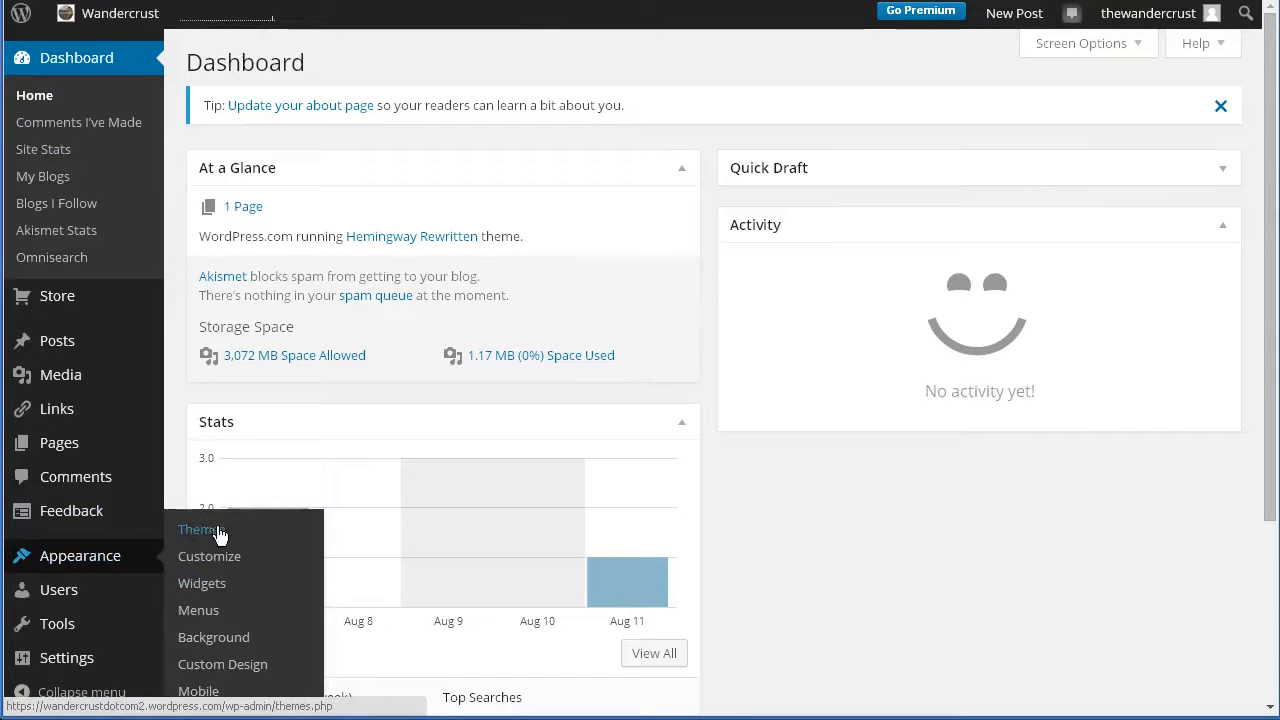
Open Appearance > Widgets and expand Footer 1 to reveal Search and Top Posts & Pages.
click(219, 583)
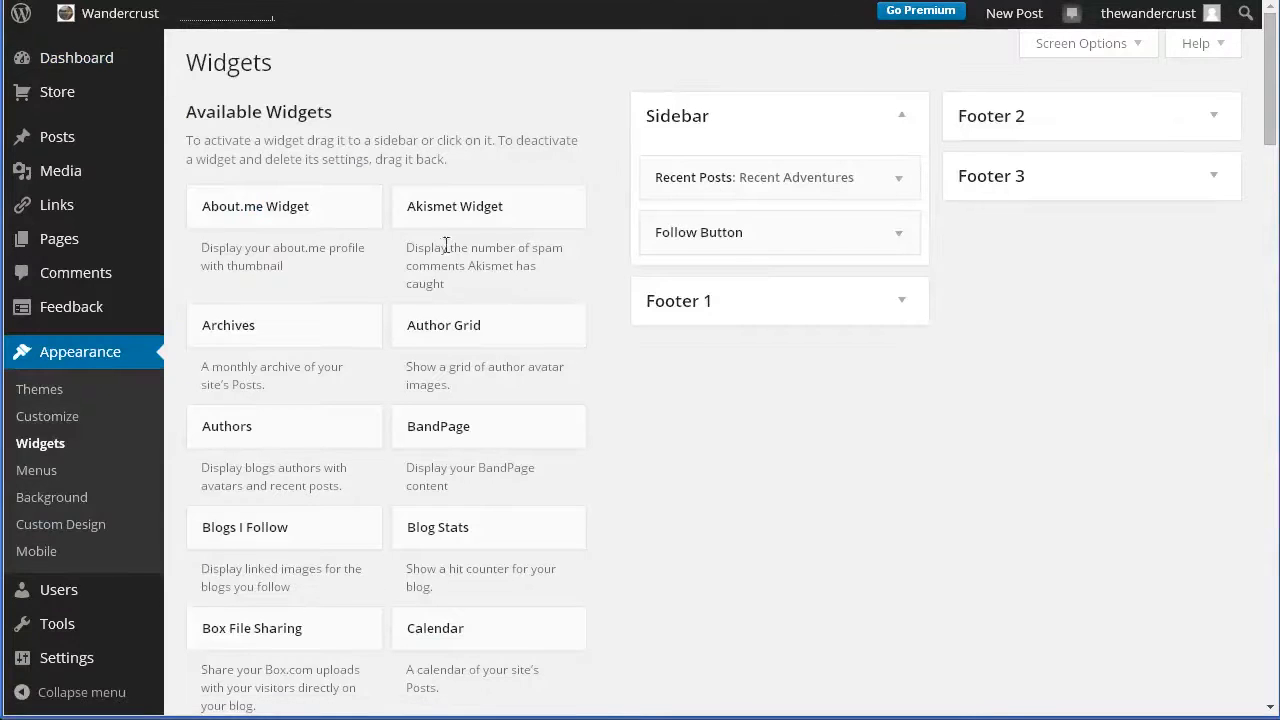
scroll(331, 672, down, 5)
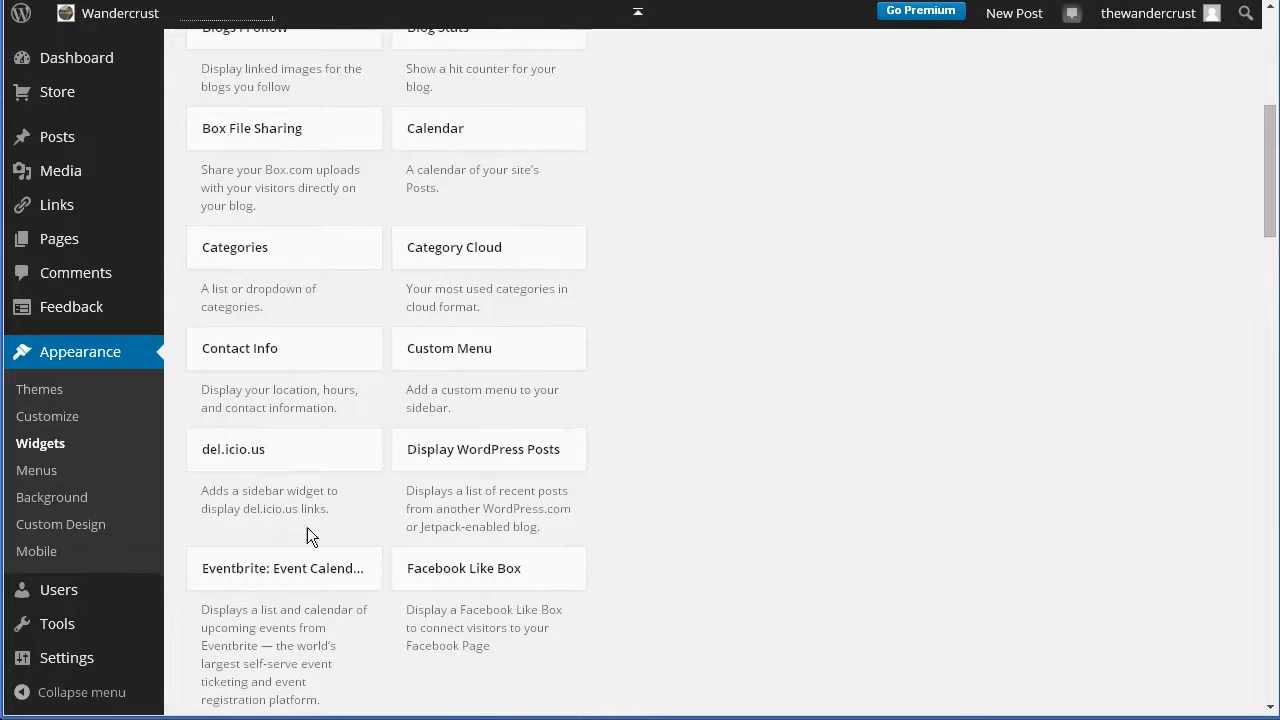
scroll(293, 621, down, 2)
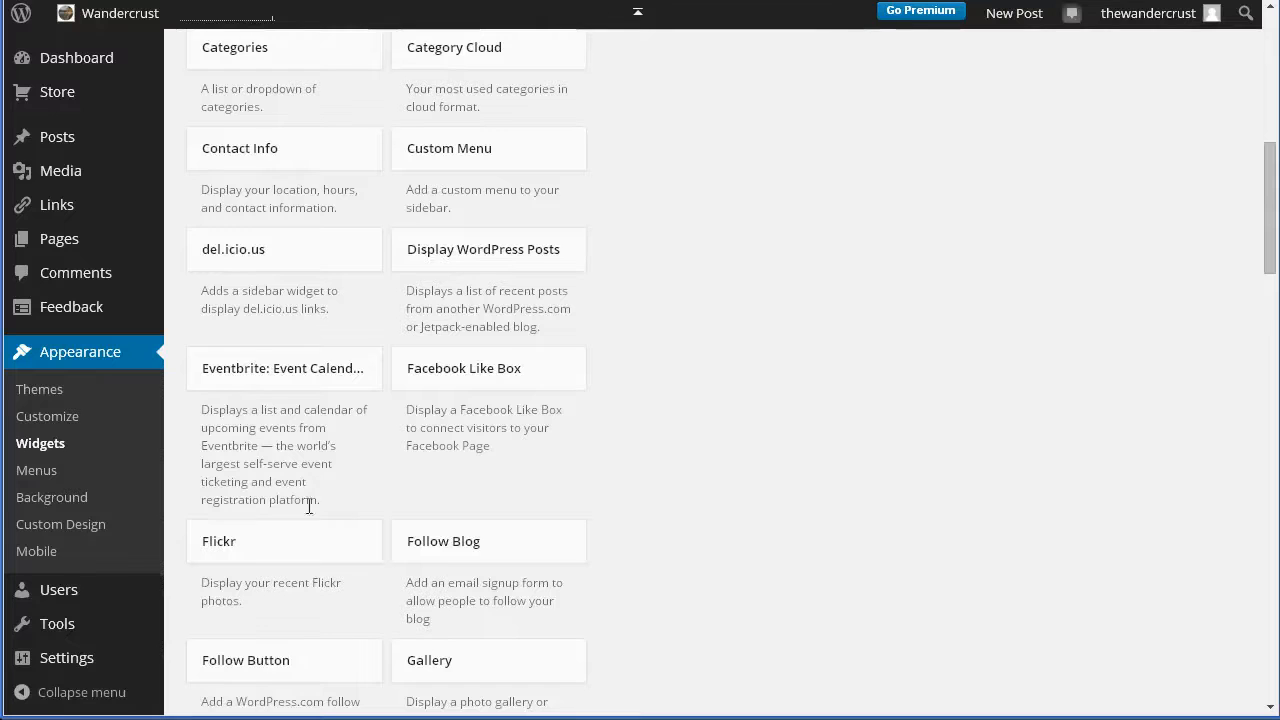
scroll(314, 543, down, 1)
scroll(283, 668, down, 2)
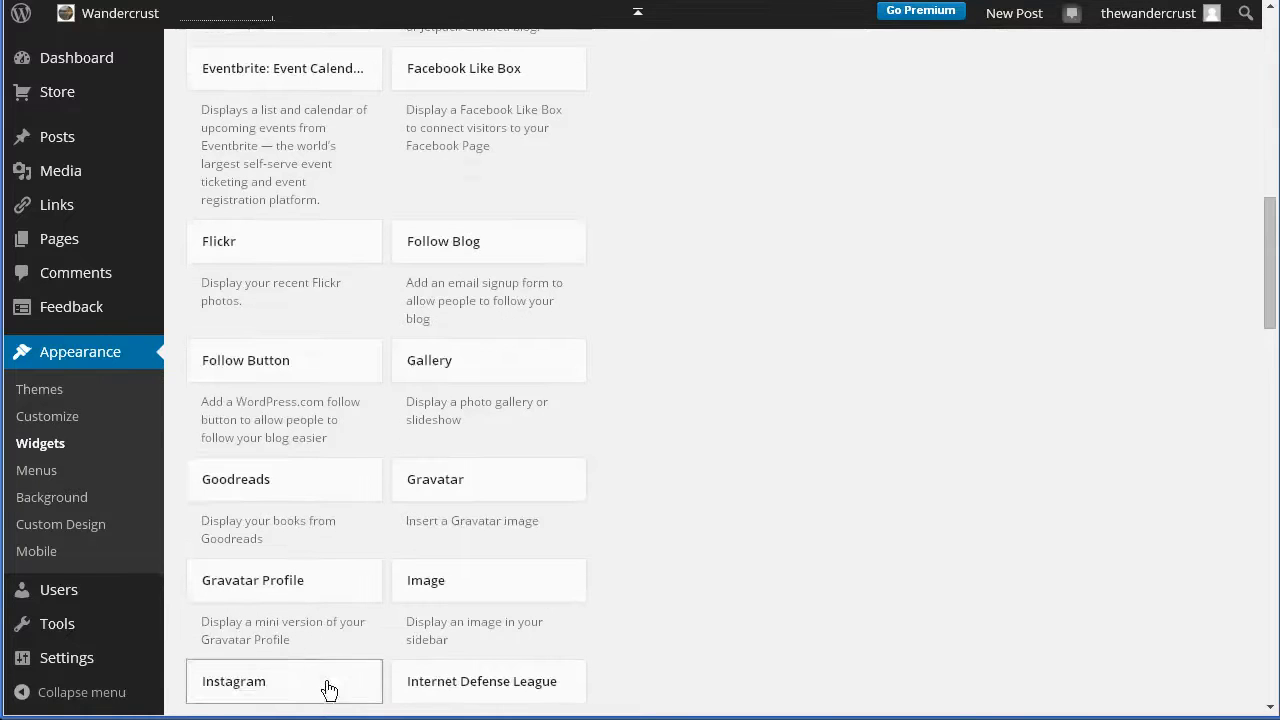
scroll(872, 519, up, 10)
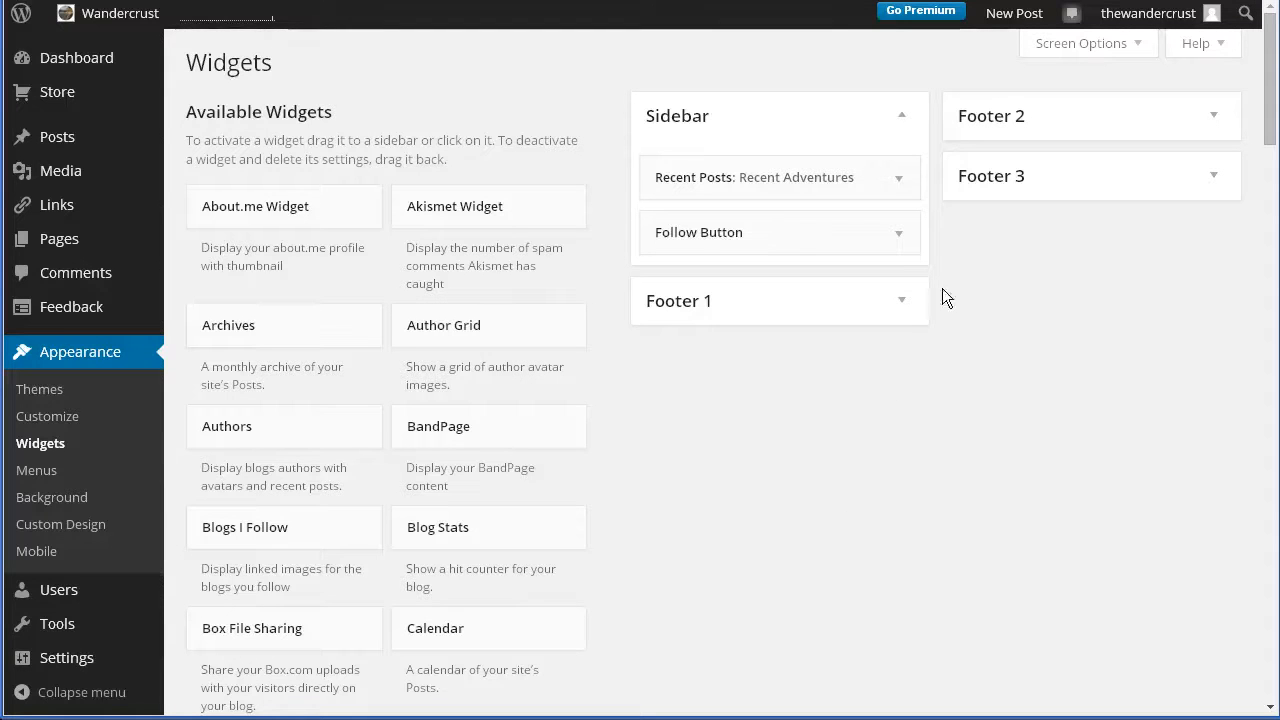
click(905, 308)
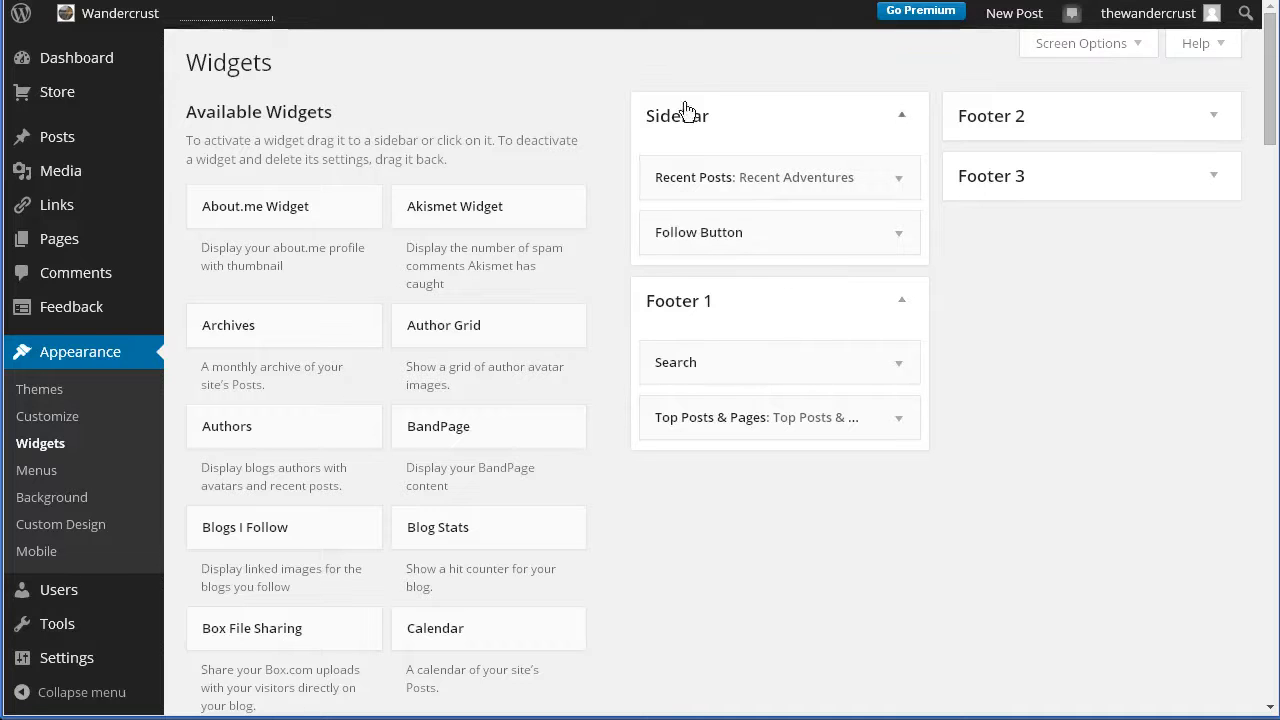
Drag Recent Adventures and Follow Button toward Footer 1, then return Follow Button to the Sidebar.
drag(766, 171, 858, 165)
drag(789, 237, 777, 362)
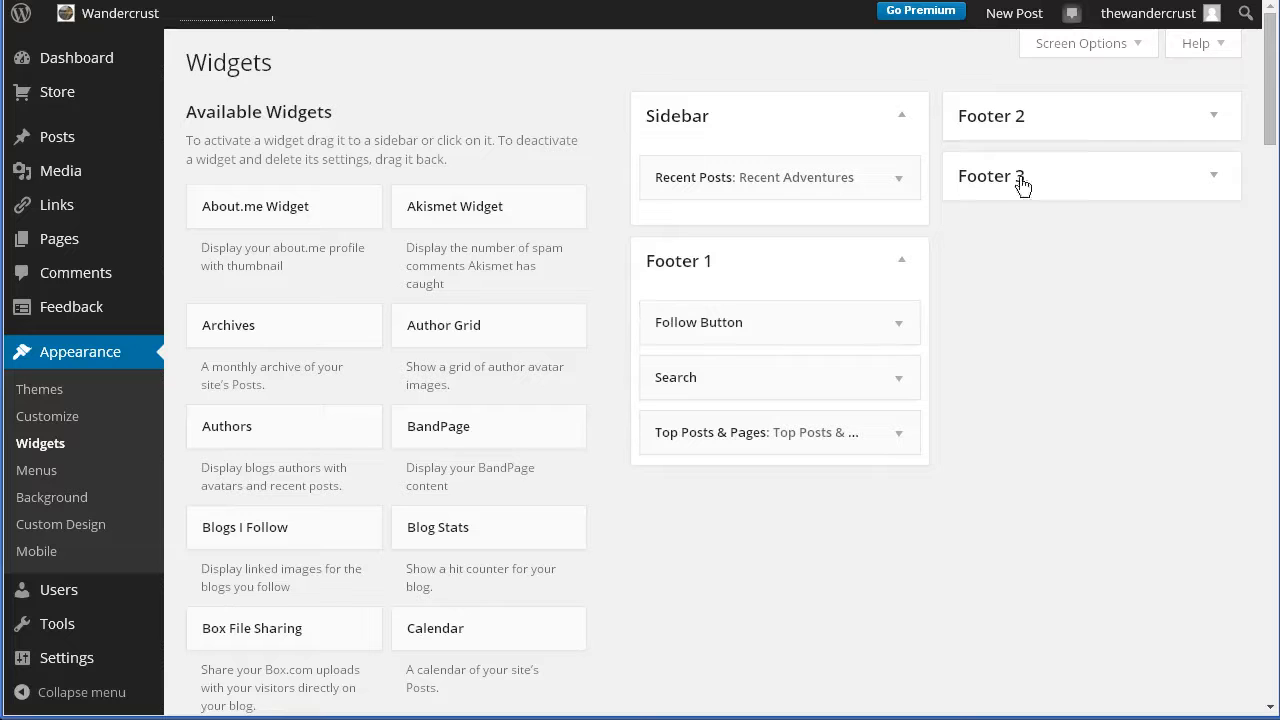
drag(792, 304, 750, 254)
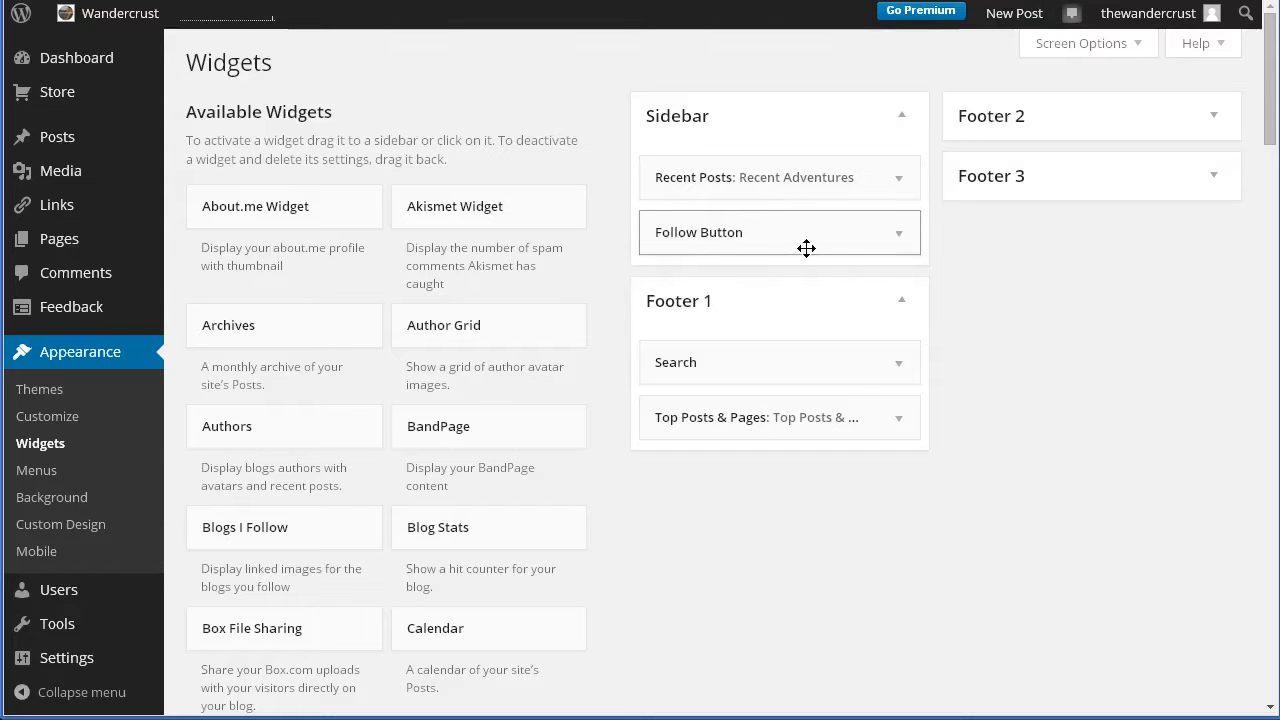
View the live Wandercrust site and scroll through it to check the footer widgets.
click(118, 22)
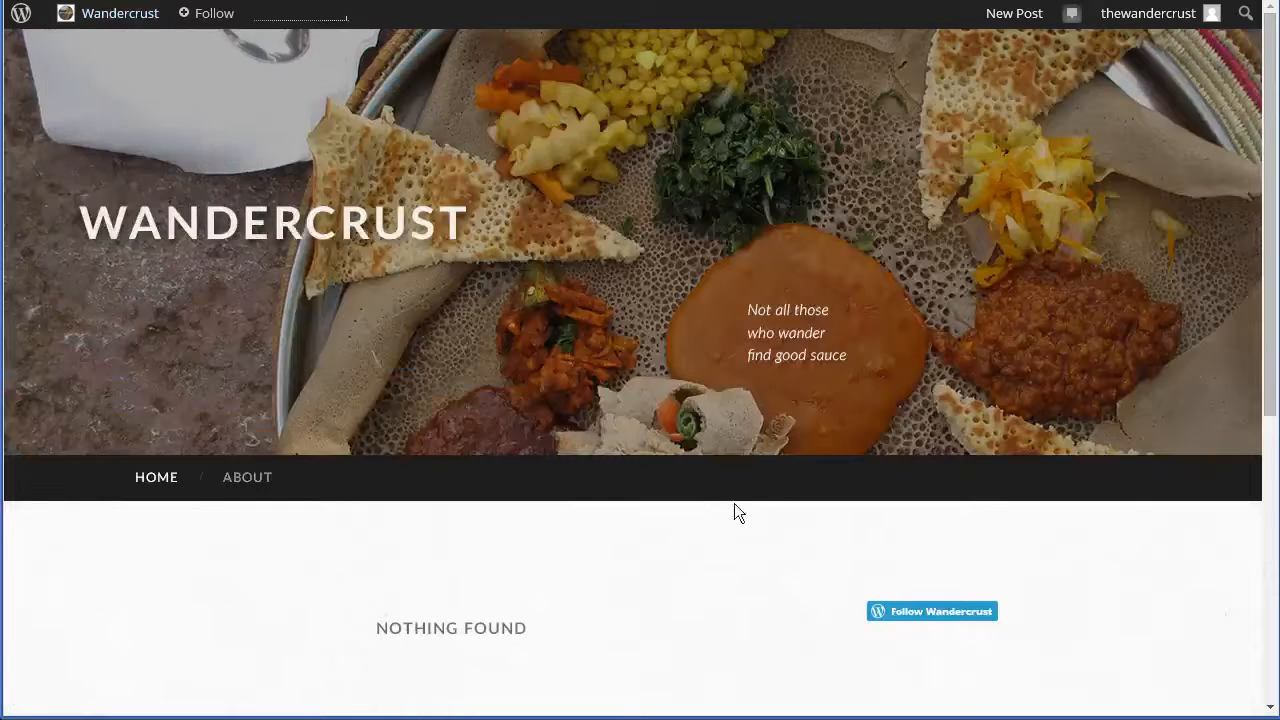
scroll(597, 465, down, 5)
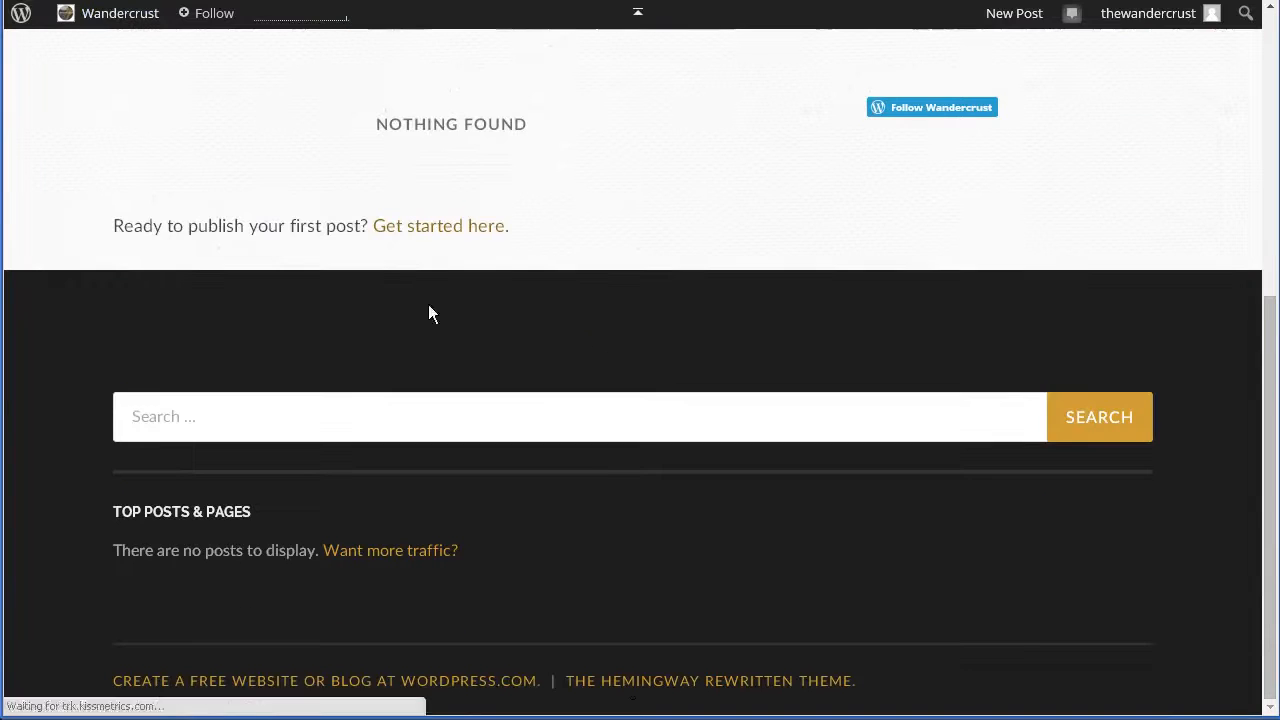
scroll(500, 625, up, 5)
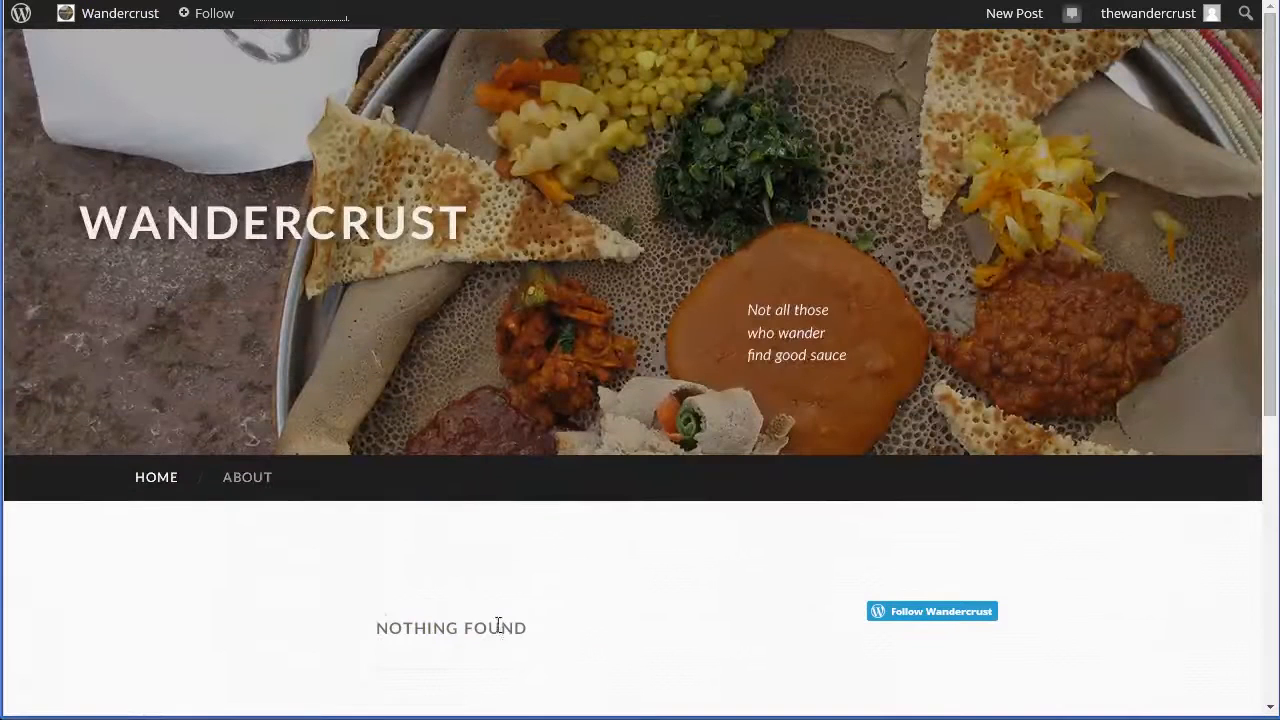